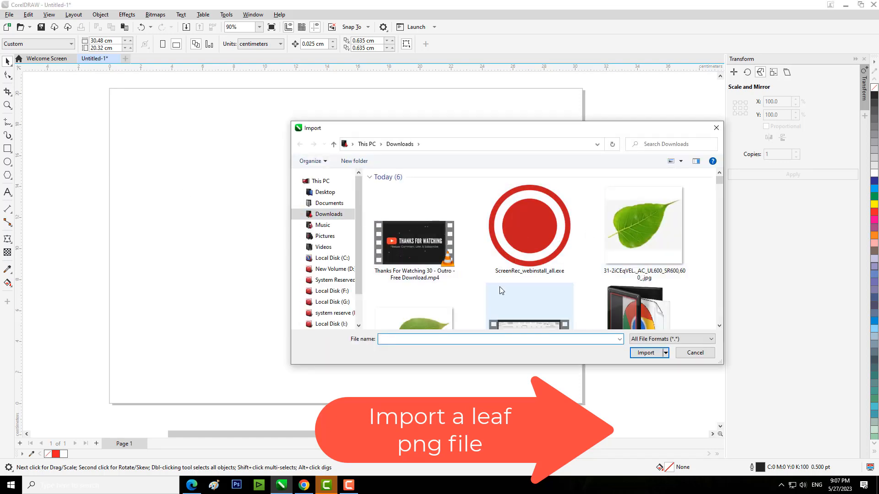
Import Single-Plant-Leaf-PNG-File.png and place it on the page at about 20.65 × 14.64 cm
{"action": "scroll", "coordinate": [499, 287], "scroll_direction": "down", "scroll_amount": 2}
{"action": "double_click", "coordinate": [421, 270]}
{"action": "left_click_drag", "start_coordinate": [169, 133], "coordinate": [493, 364]}
Lock the imported leaf image in place
{"action": "left_click", "coordinate": [356, 212]}
{"action": "left_click", "coordinate": [360, 202]}
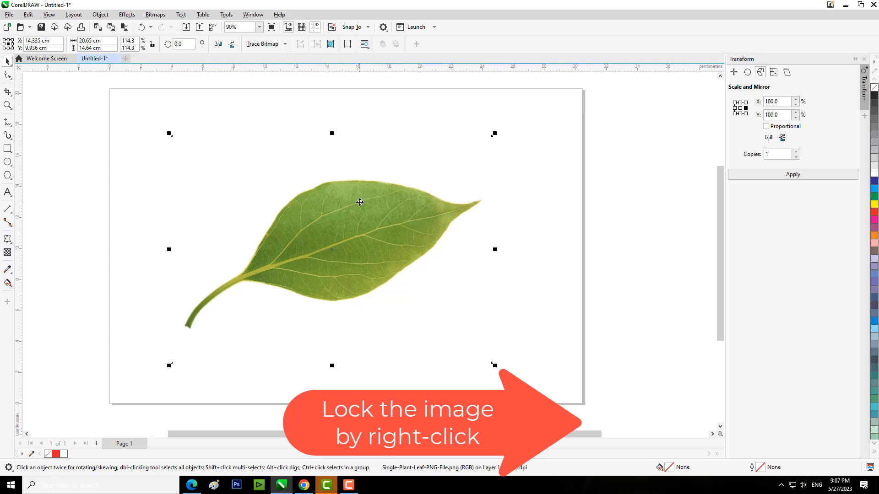
{"action": "right_click", "coordinate": [360, 205]}
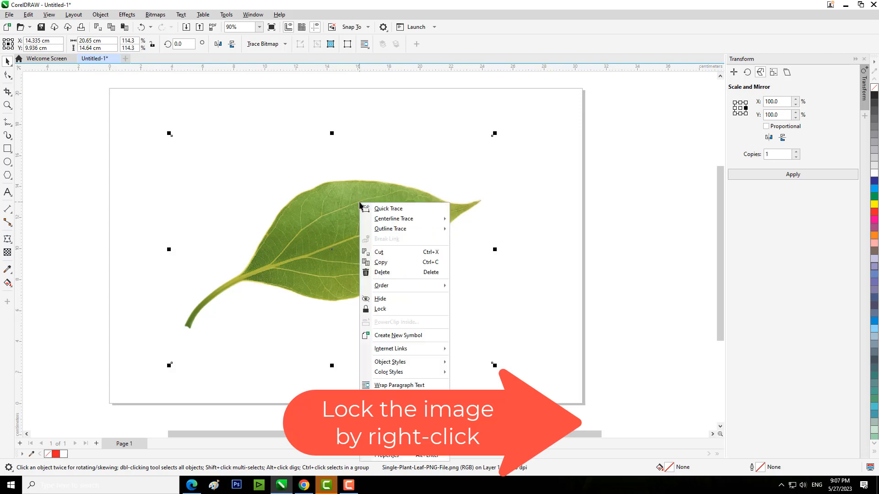
{"action": "left_click", "coordinate": [389, 315]}
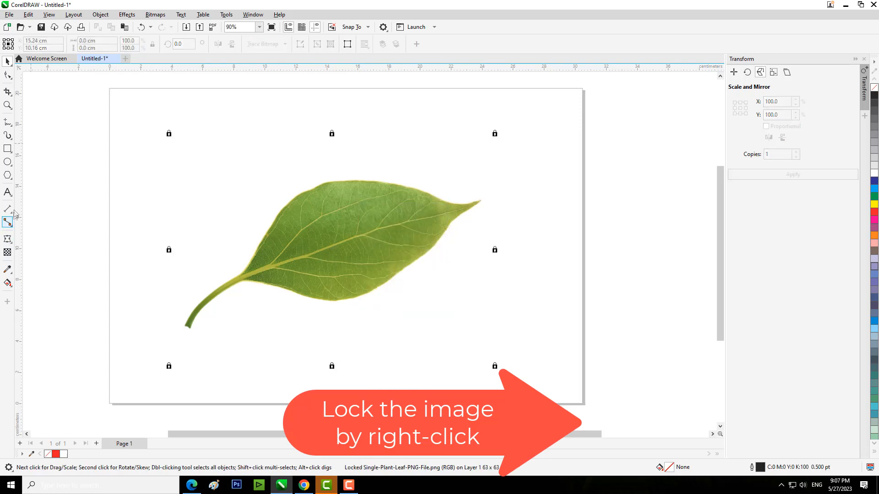
Draw a circle about 2.6 cm in diameter on the upper part of the leaf
{"action": "left_click", "coordinate": [8, 106]}
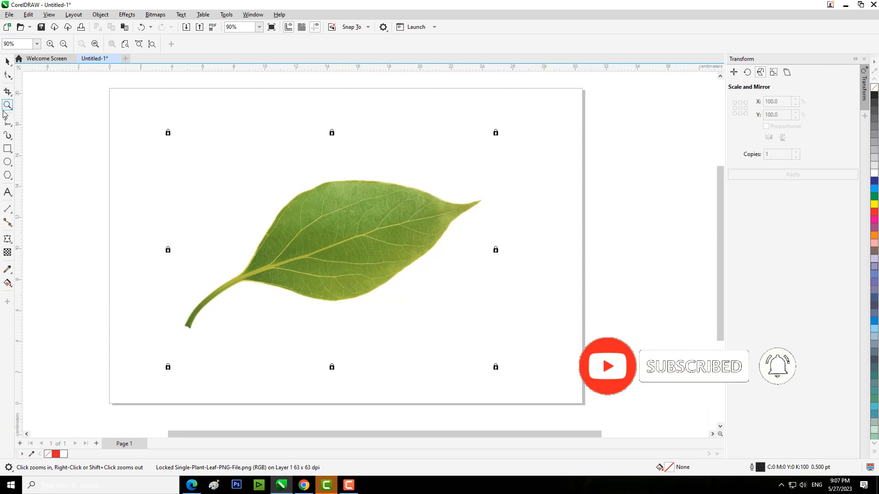
{"action": "left_click", "coordinate": [349, 204]}
{"action": "right_click", "coordinate": [396, 247]}
{"action": "left_click", "coordinate": [397, 248]}
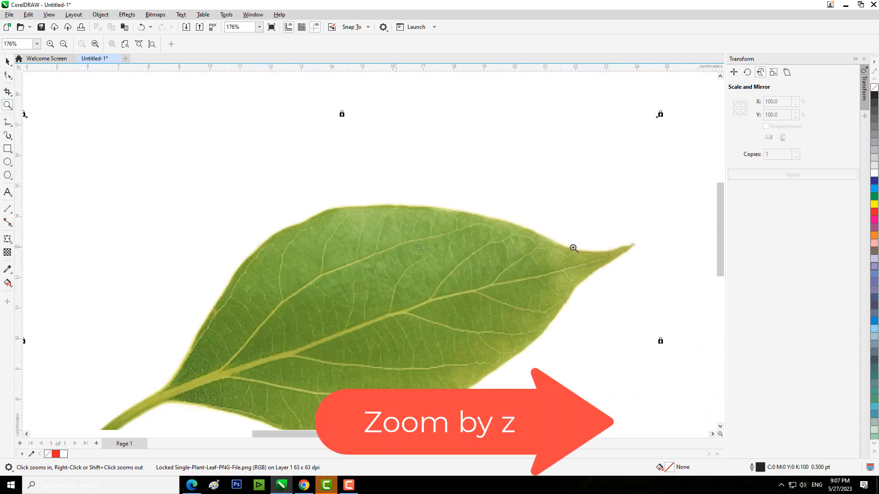
{"action": "left_click_drag", "start_coordinate": [718, 229], "coordinate": [719, 253]}
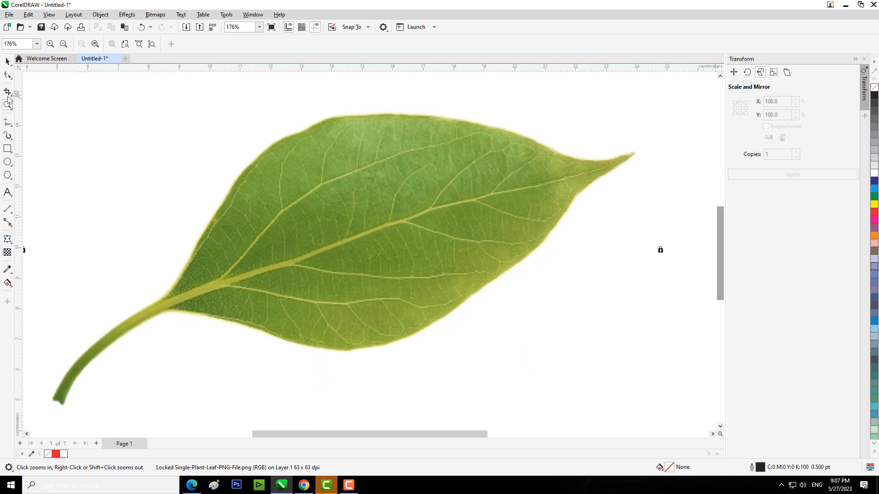
{"action": "left_click", "coordinate": [9, 164]}
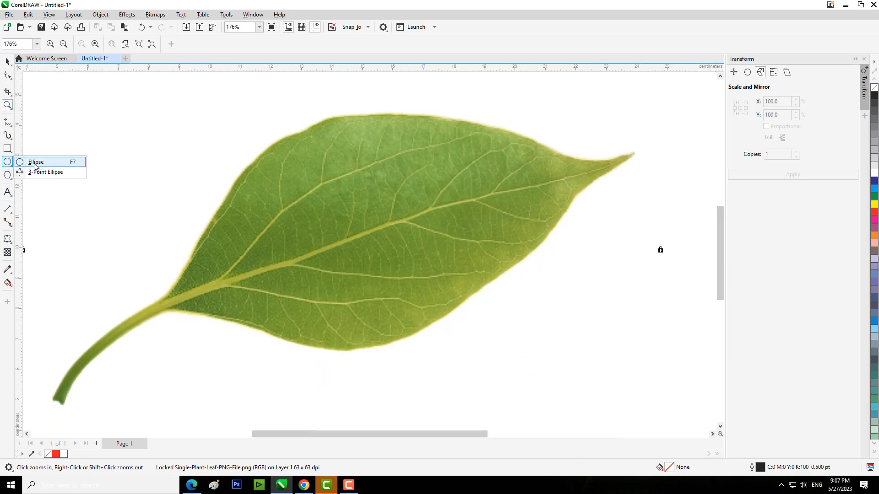
{"action": "left_click", "coordinate": [294, 163]}
{"action": "left_click_drag", "start_coordinate": [331, 196], "coordinate": [364, 201]}
{"action": "left_click", "coordinate": [7, 61]}
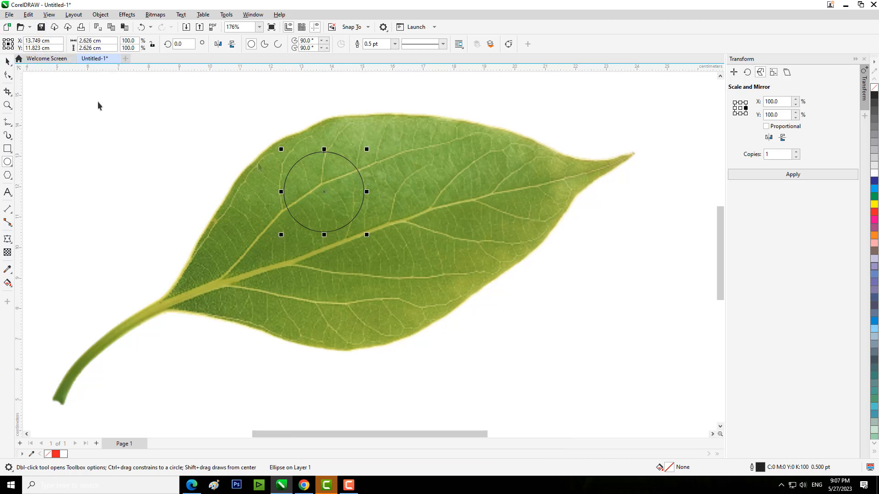
Fill the circle with white
{"action": "left_click", "coordinate": [7, 240]}
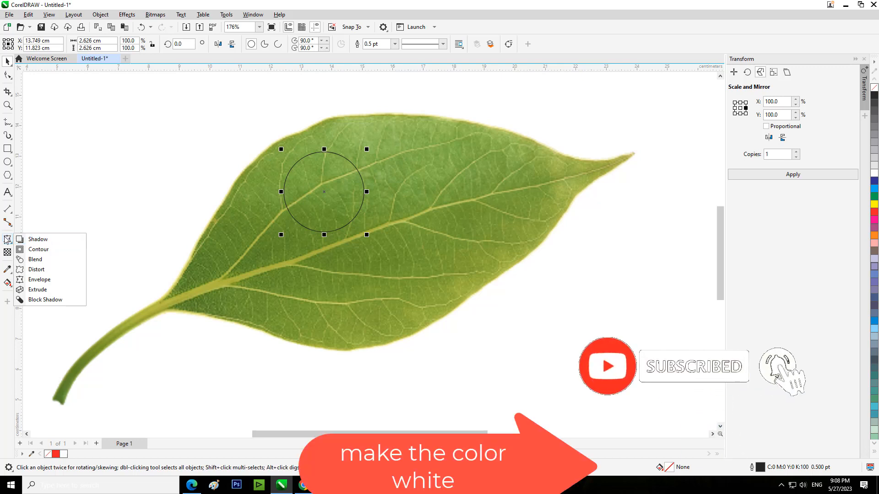
{"action": "left_click", "coordinate": [39, 280]}
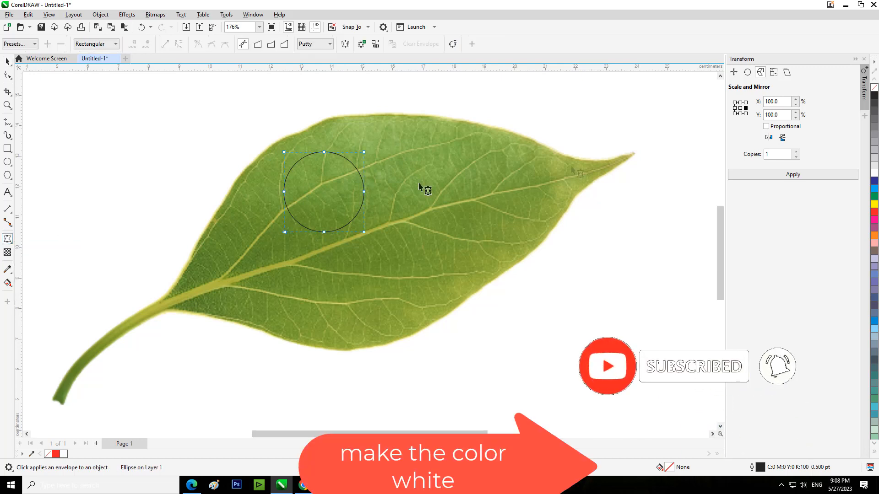
{"action": "left_click", "coordinate": [874, 174]}
Add an outer drop shadow falling about 0.37 cm below the white circle
{"action": "left_click", "coordinate": [8, 241]}
{"action": "left_click", "coordinate": [39, 237]}
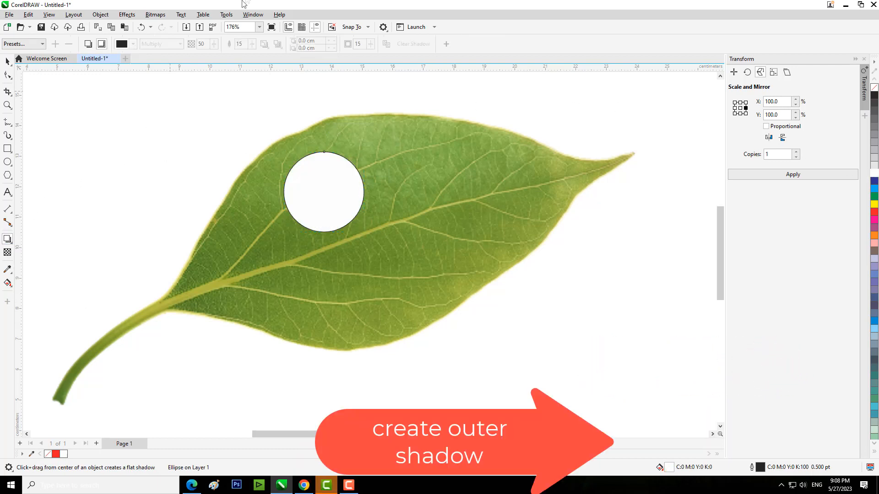
{"action": "left_click_drag", "start_coordinate": [323, 188], "coordinate": [325, 243]}
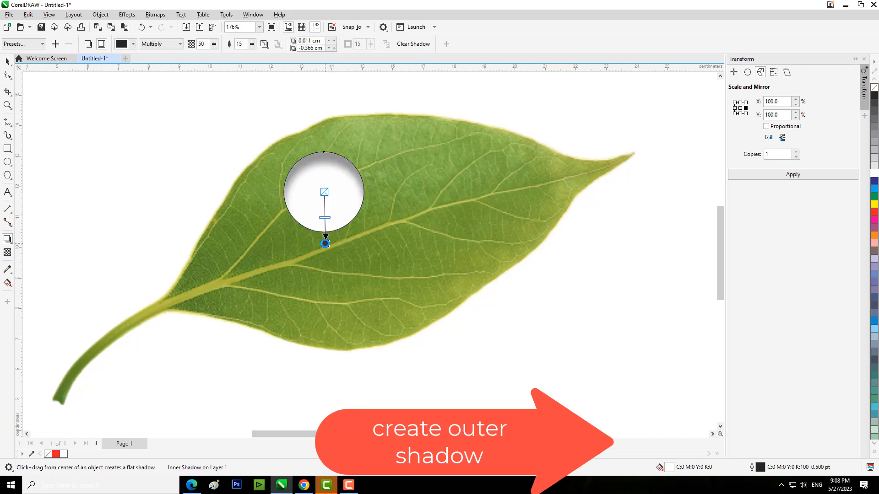
{"action": "left_click", "coordinate": [88, 44]}
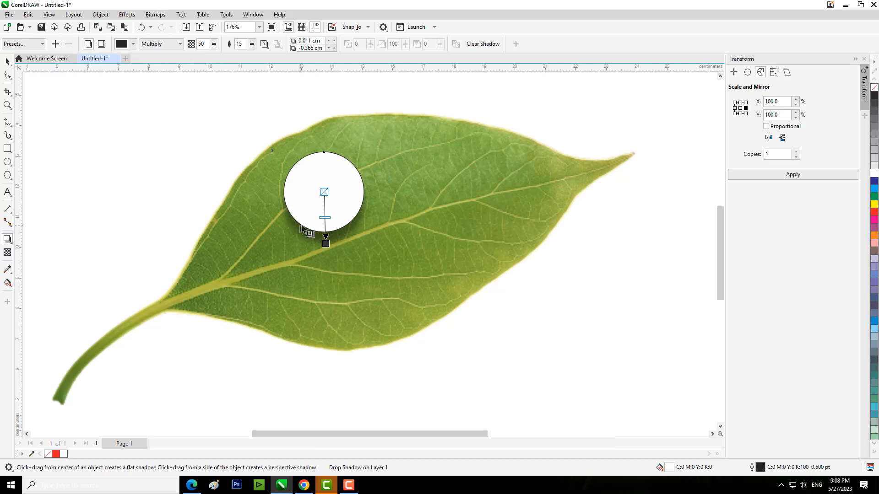
Select the circle together with its drop shadow and break the drop shadow apart into a separate object
{"action": "left_click", "coordinate": [8, 63]}
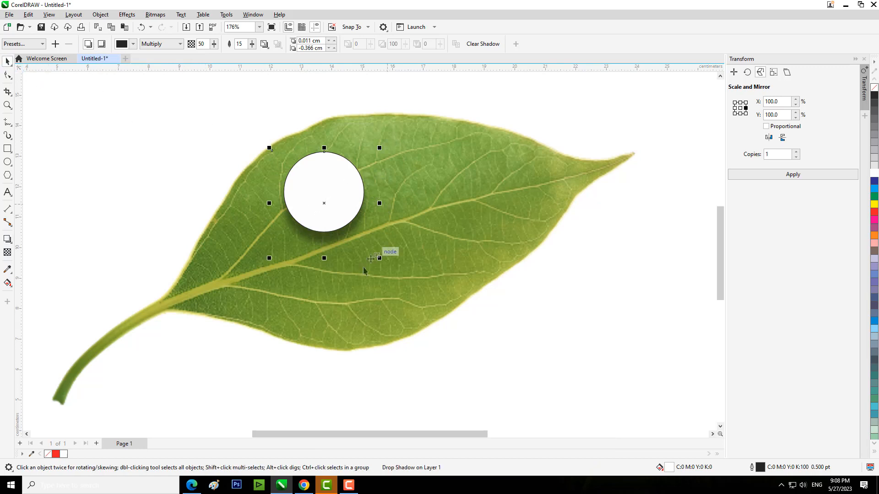
{"action": "left_click", "coordinate": [340, 196]}
{"action": "key", "text": "ctrl+k"}
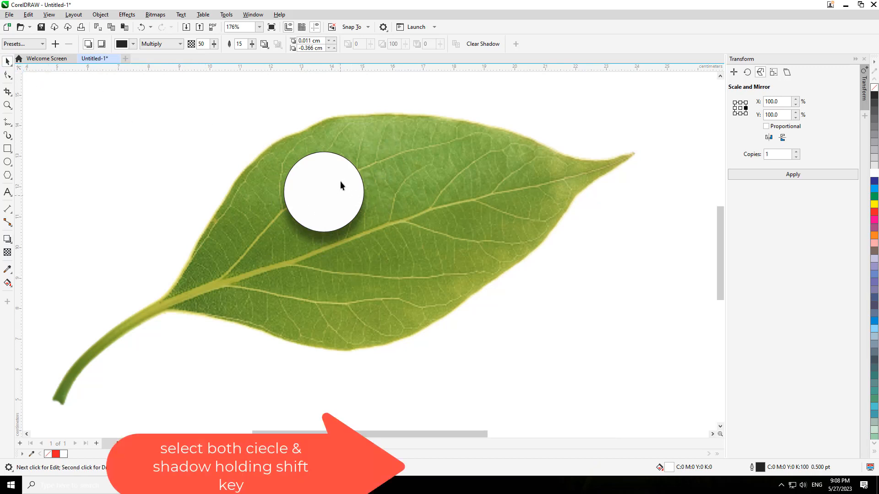
{"action": "left_click", "coordinate": [347, 203]}
{"action": "left_click", "coordinate": [345, 246], "text": "shift"}
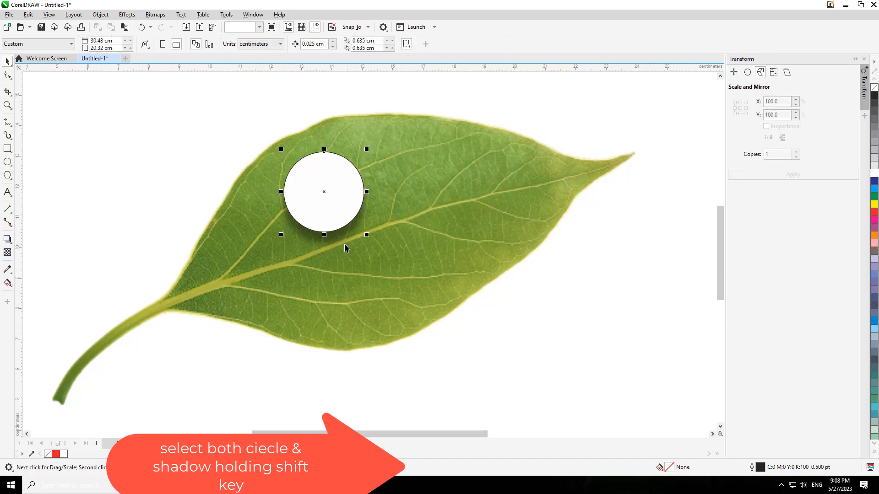
{"action": "right_click", "coordinate": [347, 240]}
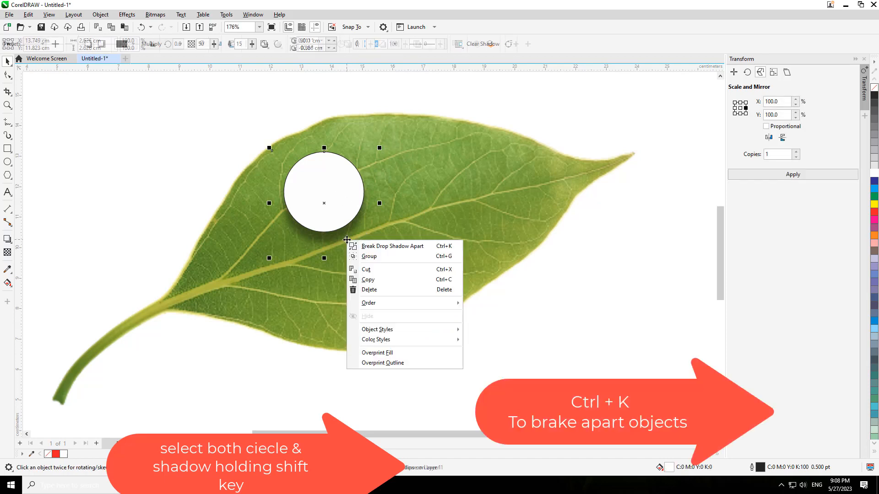
{"action": "left_click", "coordinate": [392, 247]}
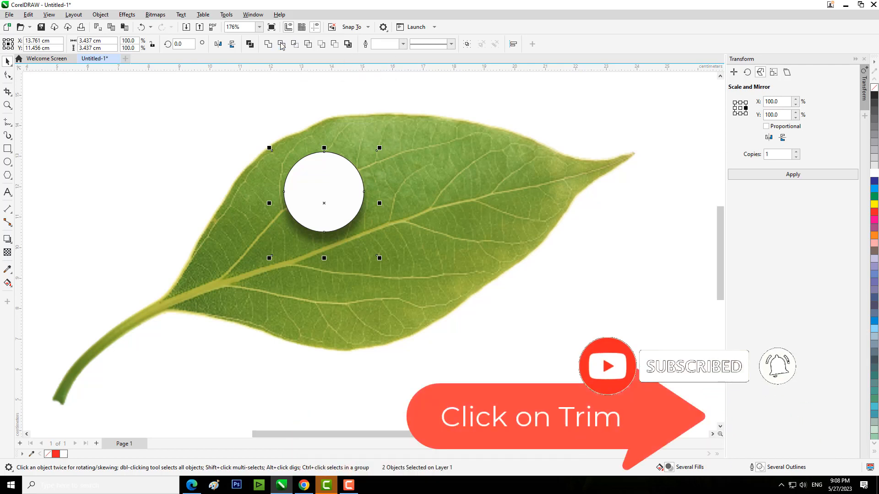
Trim the separated shadow with the circle and remove the circle's white fill
{"action": "left_click", "coordinate": [282, 44]}
{"action": "left_click_drag", "start_coordinate": [345, 183], "coordinate": [448, 178]}
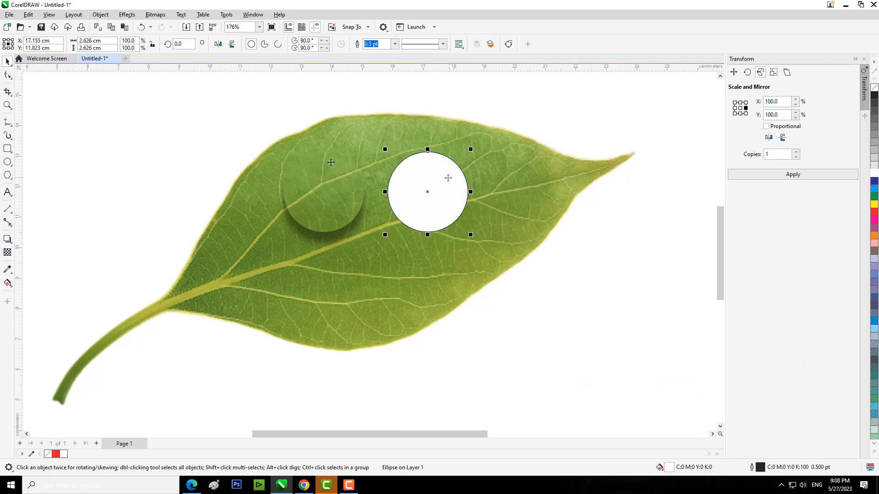
{"action": "left_click", "coordinate": [142, 28]}
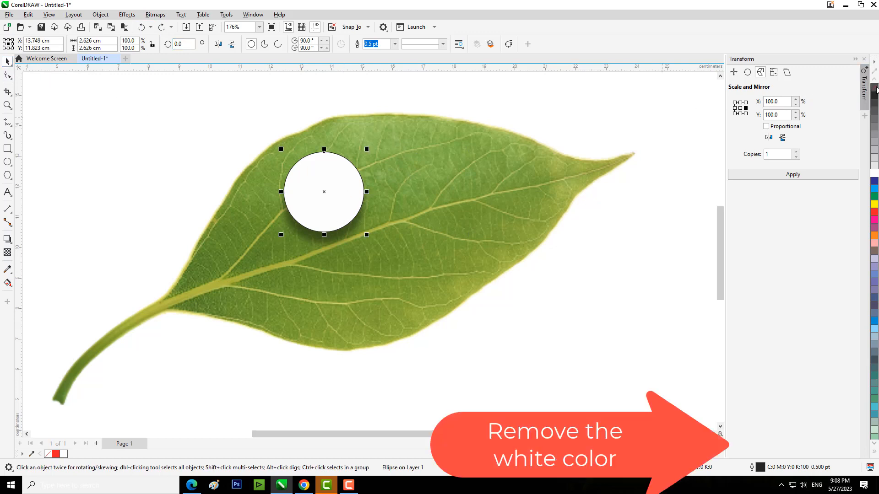
{"action": "left_click", "coordinate": [875, 88]}
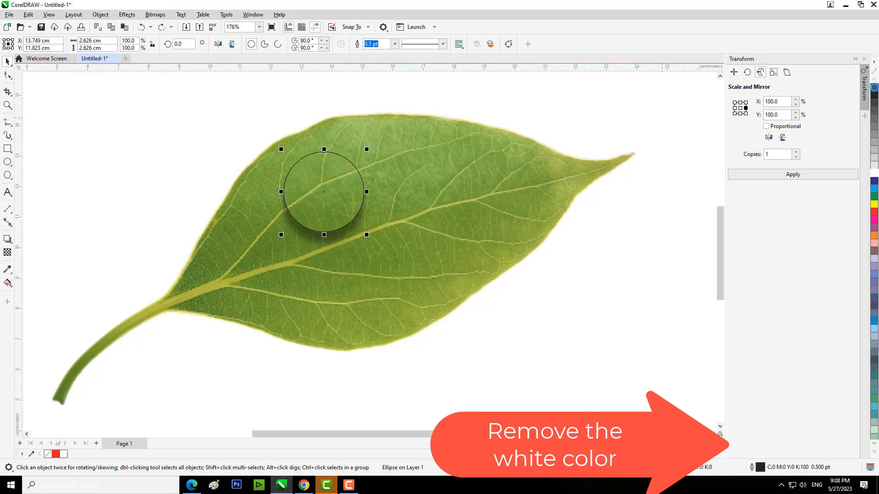
Apply an inner shadow to the unfilled circle, offset about 0.34 cm downward
{"action": "left_click", "coordinate": [8, 242]}
{"action": "left_click", "coordinate": [35, 239]}
{"action": "left_click_drag", "start_coordinate": [324, 208], "coordinate": [327, 242]}
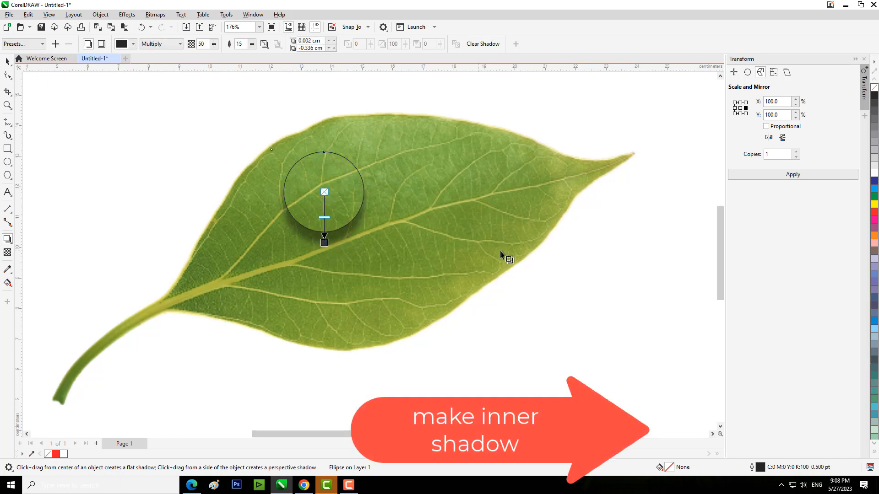
{"action": "left_click", "coordinate": [102, 44]}
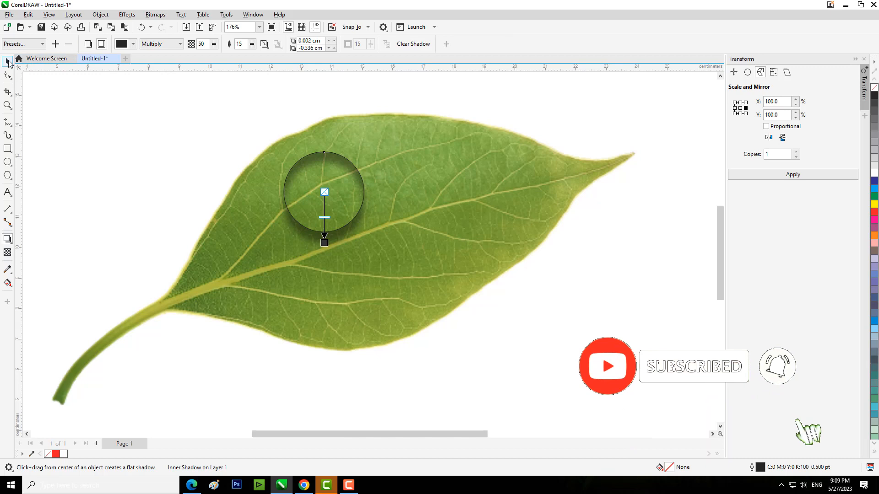
Remove the outline from the circle with the inner shadow
{"action": "left_click", "coordinate": [8, 61]}
{"action": "left_click", "coordinate": [252, 137]}
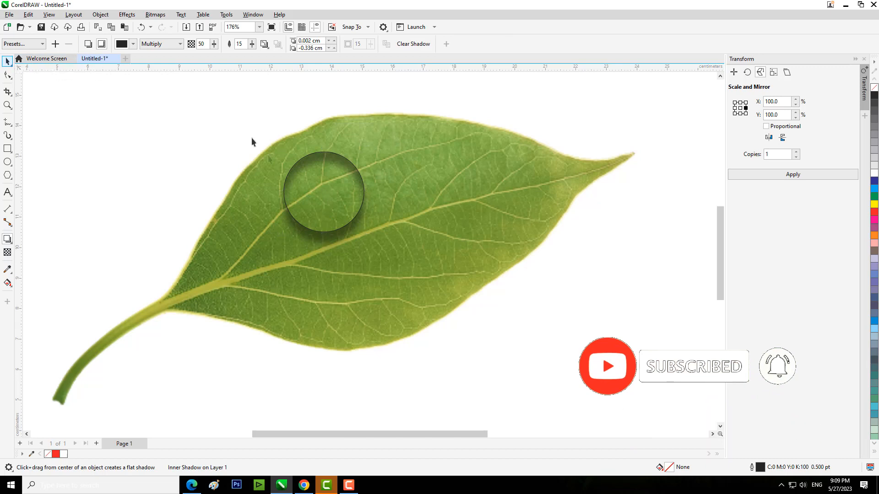
{"action": "left_click", "coordinate": [340, 185]}
{"action": "right_click", "coordinate": [874, 87]}
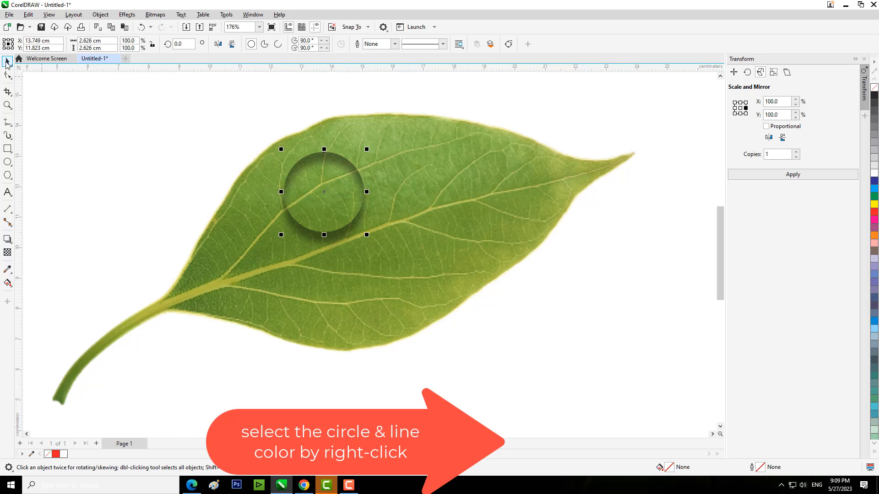
{"action": "left_click", "coordinate": [192, 181]}
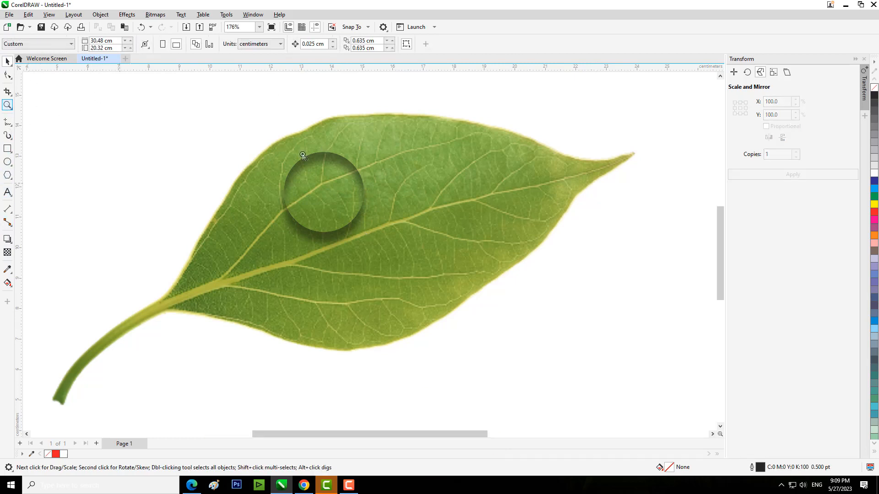
Draw two ellipses inside the droplet circle: about 1.29 × 0.56 cm near its top and about 0.70 × 0.18 cm near its bottom
{"action": "left_click", "coordinate": [320, 167]}
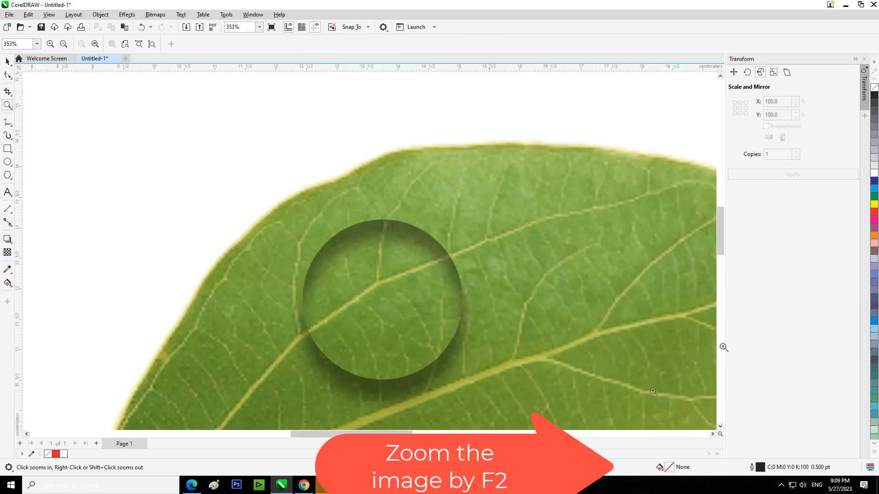
{"action": "mouse_move", "coordinate": [719, 237]}
{"action": "left_mouse_down"}
{"action": "mouse_move", "coordinate": [718, 262]}
{"action": "mouse_move", "coordinate": [718, 250]}
{"action": "left_mouse_up"}
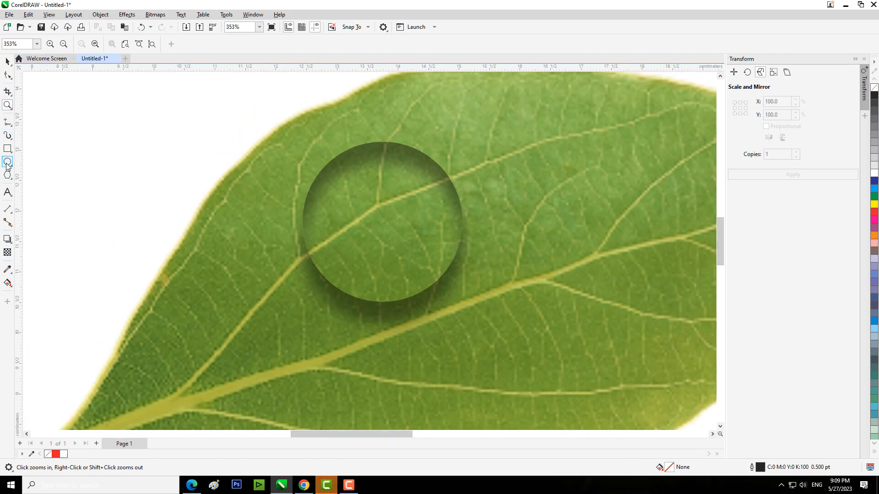
{"action": "key", "text": "F7"}
{"action": "left_click_drag", "start_coordinate": [348, 164], "coordinate": [425, 196]}
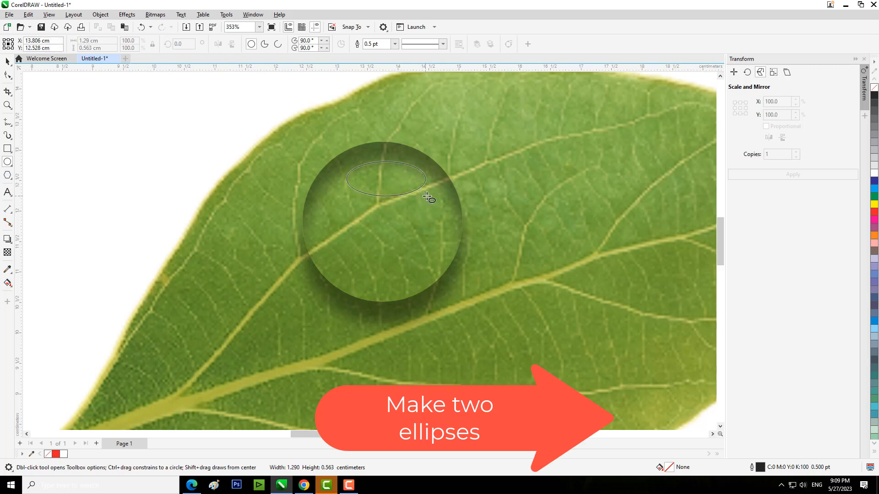
{"action": "left_click_drag", "start_coordinate": [360, 284], "coordinate": [403, 294]}
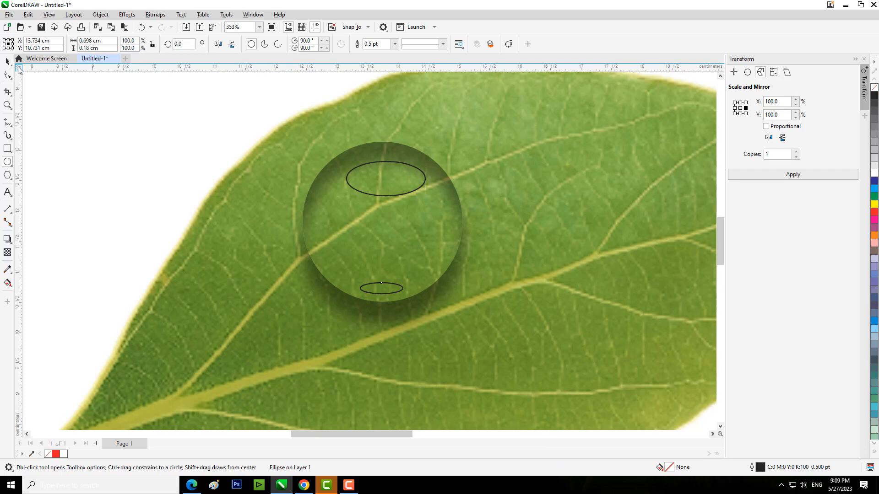
Select both ellipses and the droplet circle, and align the ellipses to the circle's horizontal centre
{"action": "left_click", "coordinate": [7, 63]}
{"action": "left_click", "coordinate": [403, 178]}
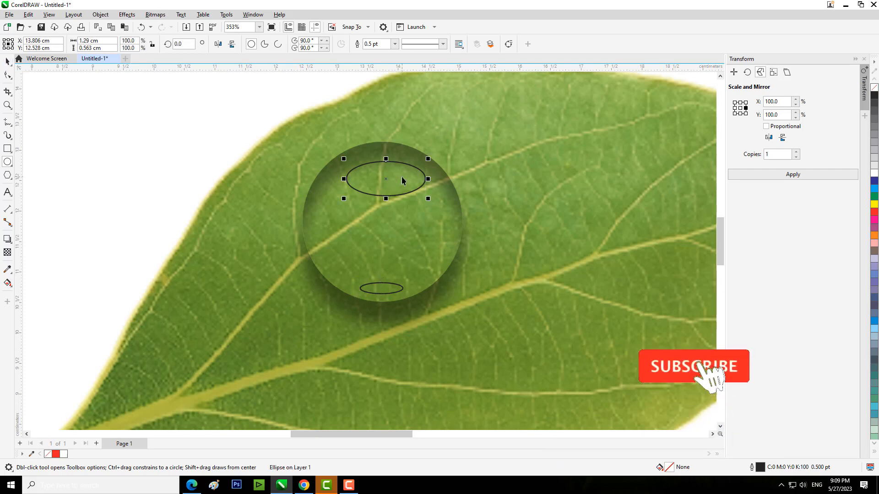
{"action": "key", "text": "space"}
{"action": "left_click", "coordinate": [391, 289], "text": "shift"}
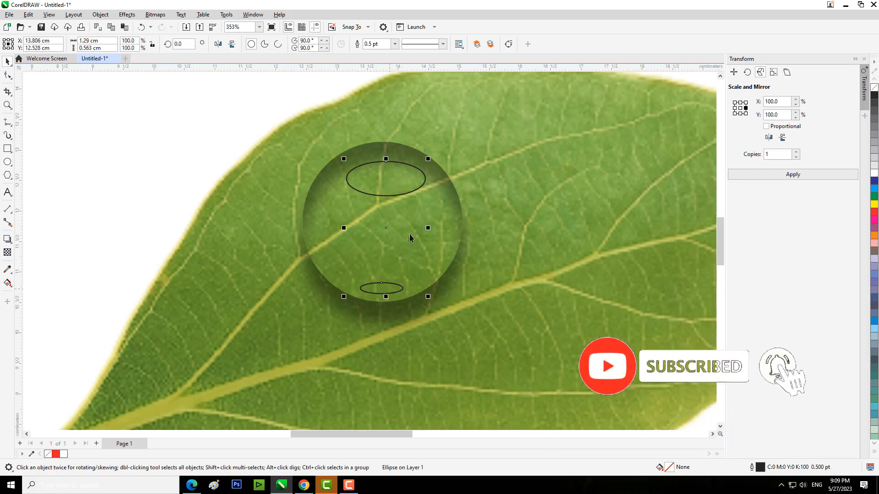
{"action": "left_click", "coordinate": [447, 211], "text": "shift"}
{"action": "left_click", "coordinate": [448, 211], "text": "shift"}
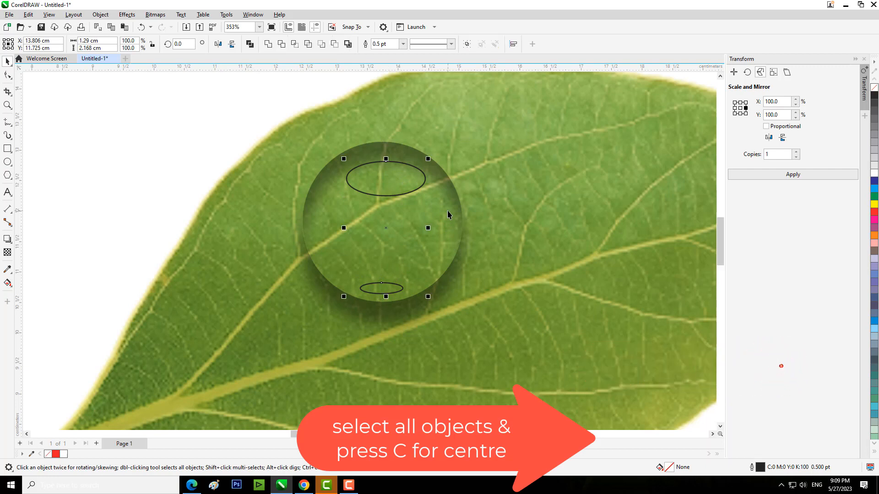
{"action": "left_click", "coordinate": [319, 198], "text": "shift"}
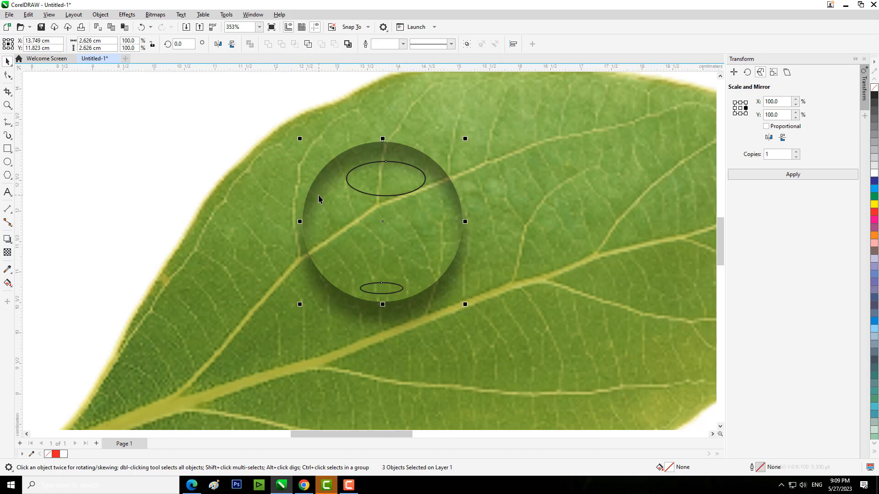
{"action": "key", "text": "c"}
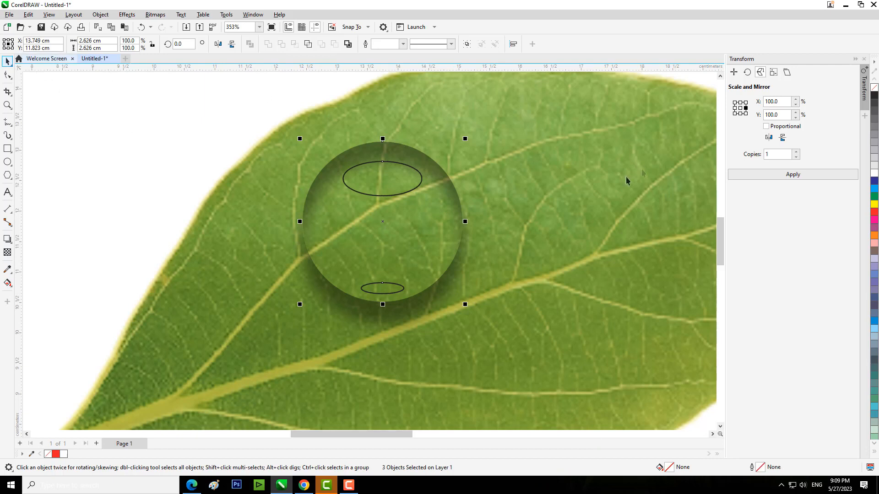
Fill both ellipses inside the droplet circle with white
{"action": "left_click", "coordinate": [397, 173]}
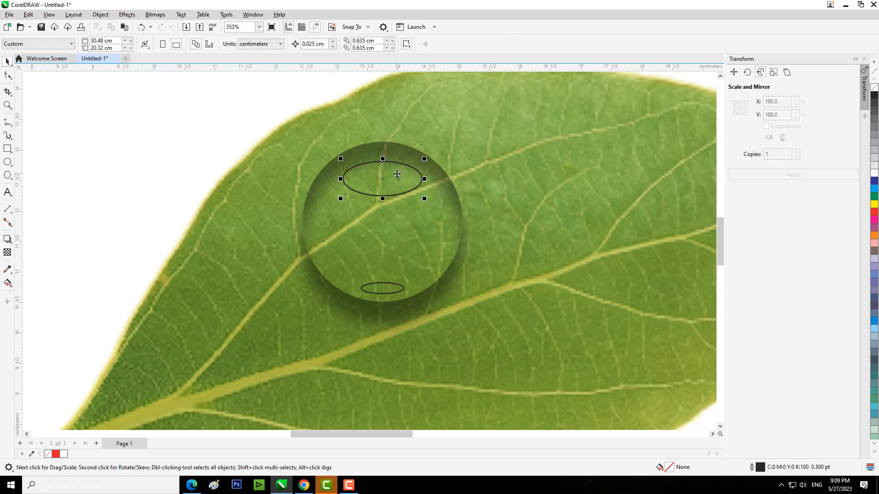
{"action": "left_click", "coordinate": [875, 171]}
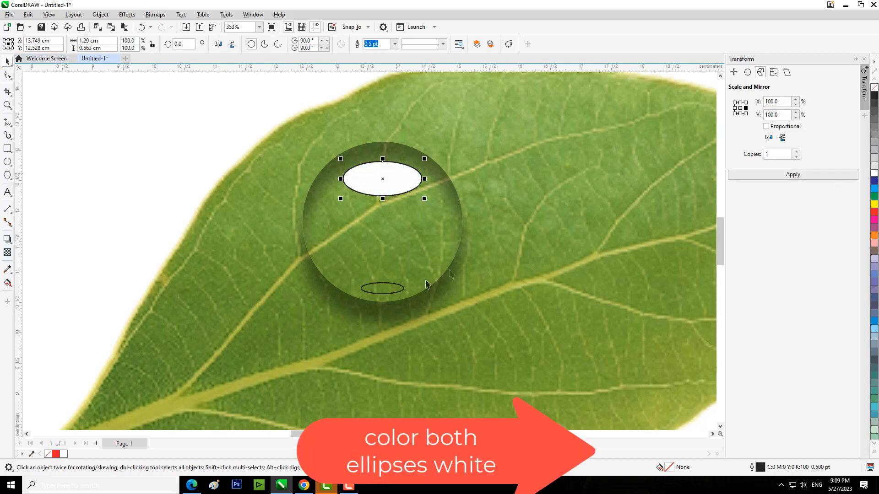
{"action": "left_click", "coordinate": [389, 292]}
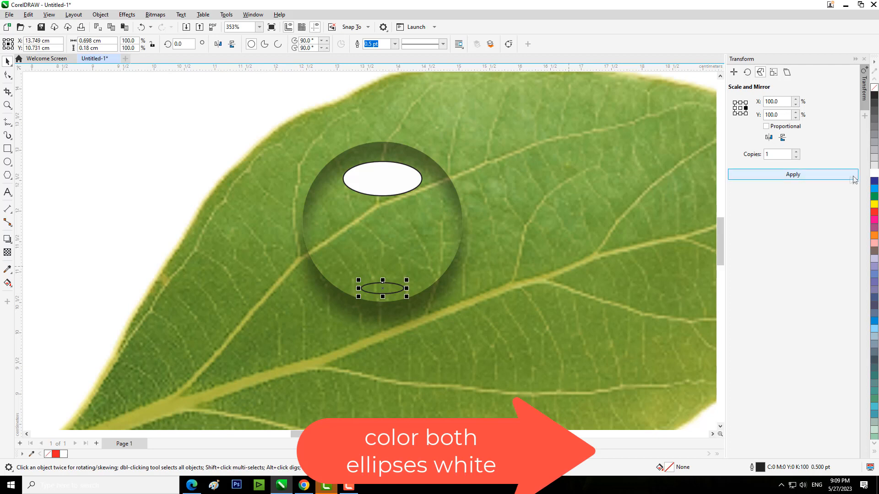
{"action": "left_click", "coordinate": [874, 173]}
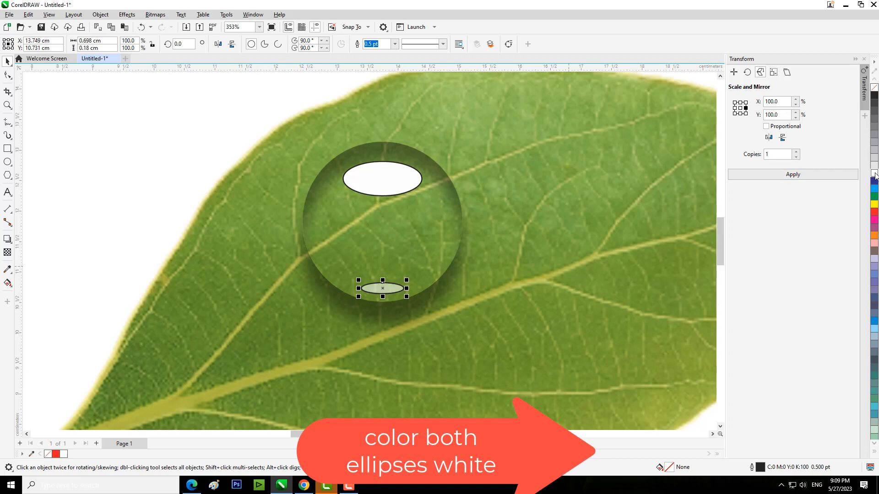
Convert the upper ellipse to curves and reshape its nodes into a flat-bottomed dome about 1.49 × 0.59 cm just inside the droplet's upper rim
{"action": "left_click", "coordinate": [388, 174]}
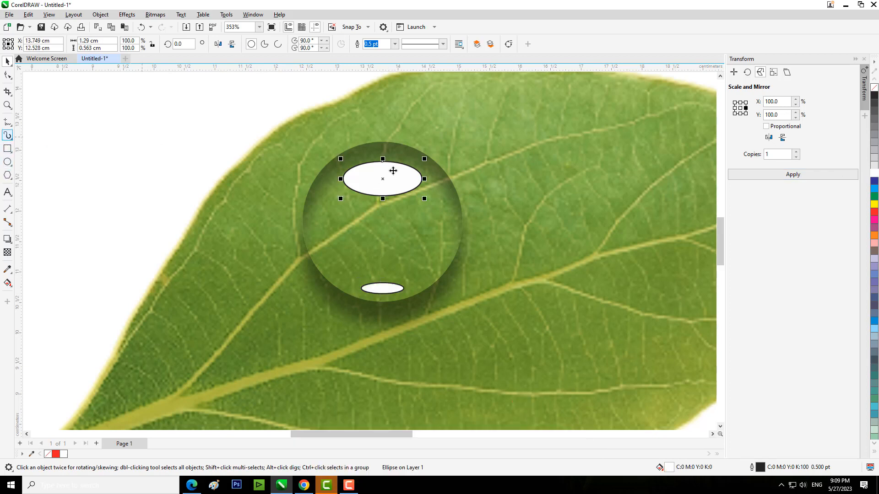
{"action": "right_click", "coordinate": [392, 170]}
{"action": "left_click", "coordinate": [438, 179]}
{"action": "left_click", "coordinate": [8, 75]}
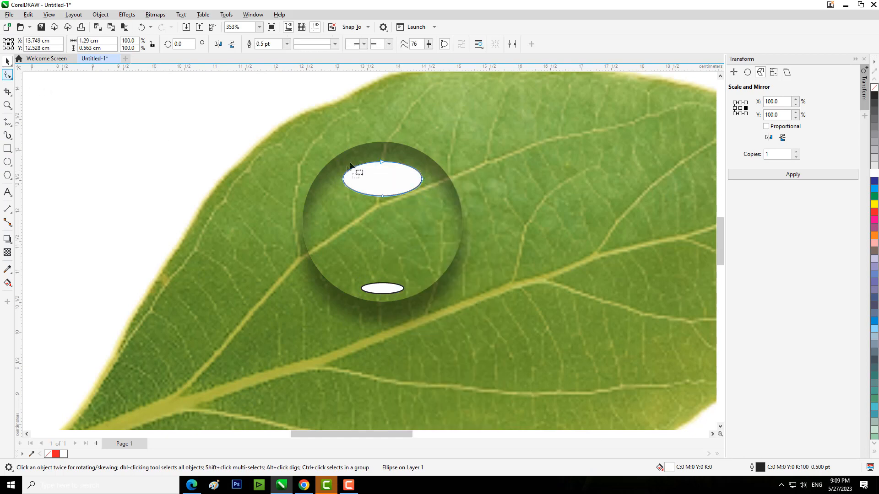
{"action": "left_click_drag", "start_coordinate": [385, 205], "coordinate": [337, 180]}
{"action": "left_click_drag", "start_coordinate": [422, 179], "coordinate": [428, 180]}
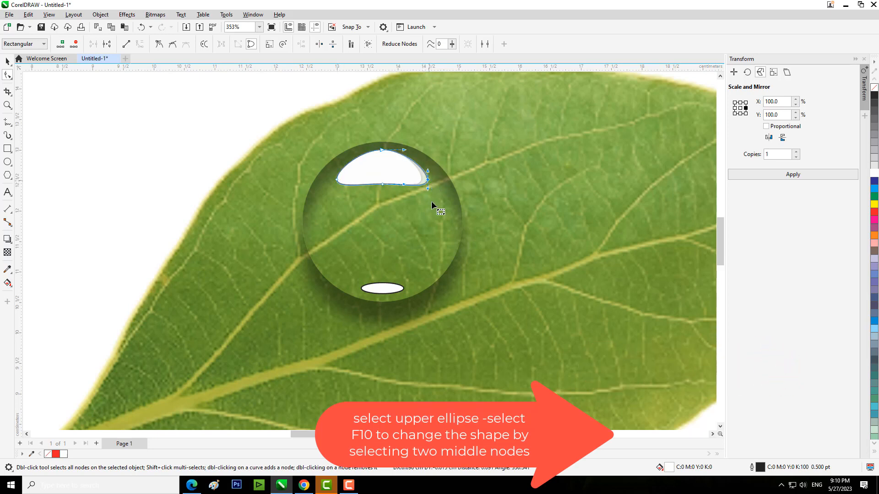
{"action": "left_click", "coordinate": [10, 63]}
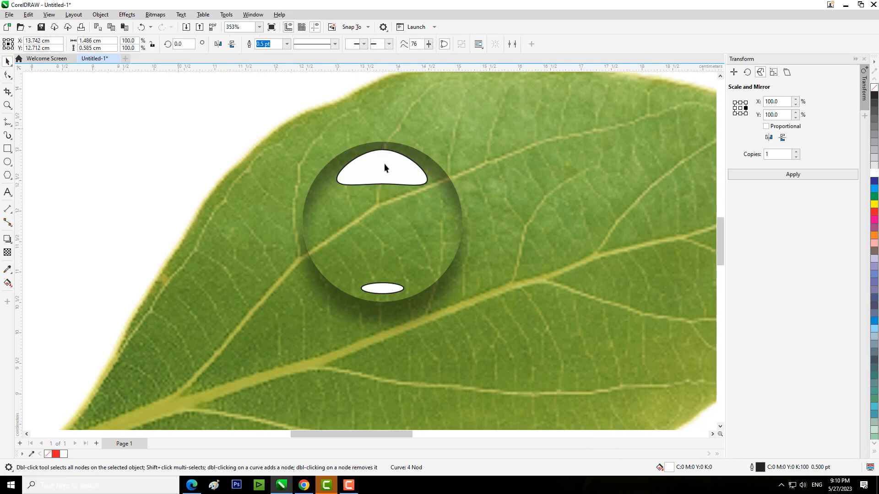
{"action": "key", "text": "space"}
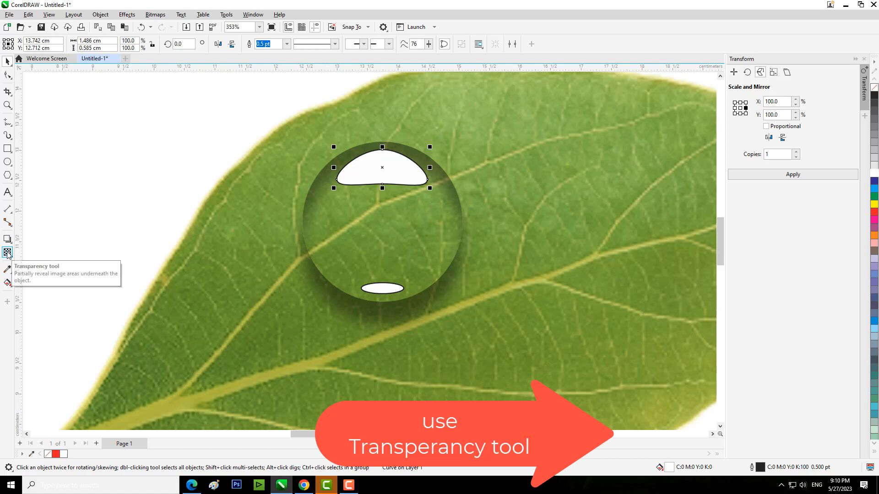
Apply a vertical linear fountain transparency to the dome highlight, fading from white above it to fully transparent at its lower edge
{"action": "left_click", "coordinate": [8, 251]}
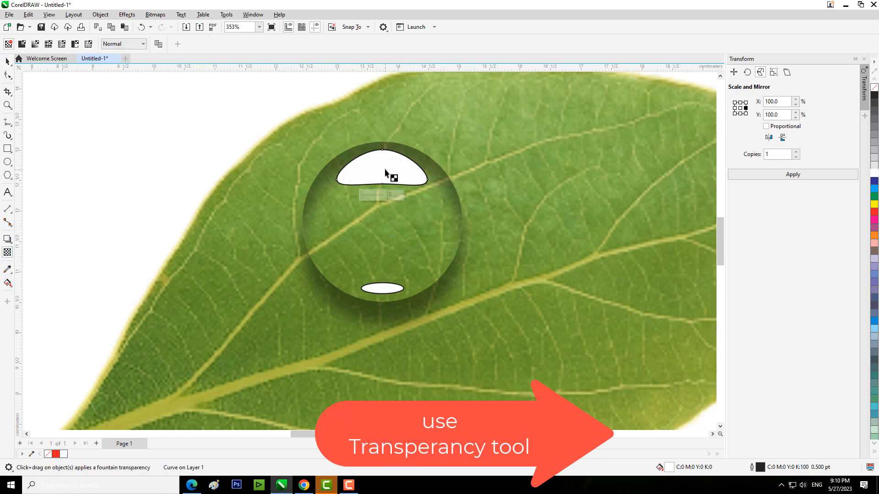
{"action": "left_click_drag", "start_coordinate": [378, 106], "coordinate": [380, 194]}
{"action": "left_click_drag", "start_coordinate": [378, 106], "coordinate": [380, 134]}
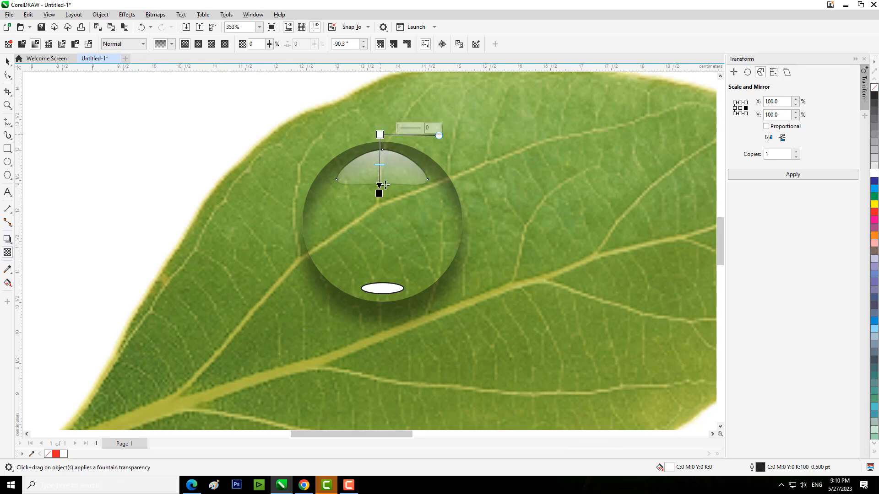
{"action": "left_click_drag", "start_coordinate": [378, 194], "coordinate": [378, 187]}
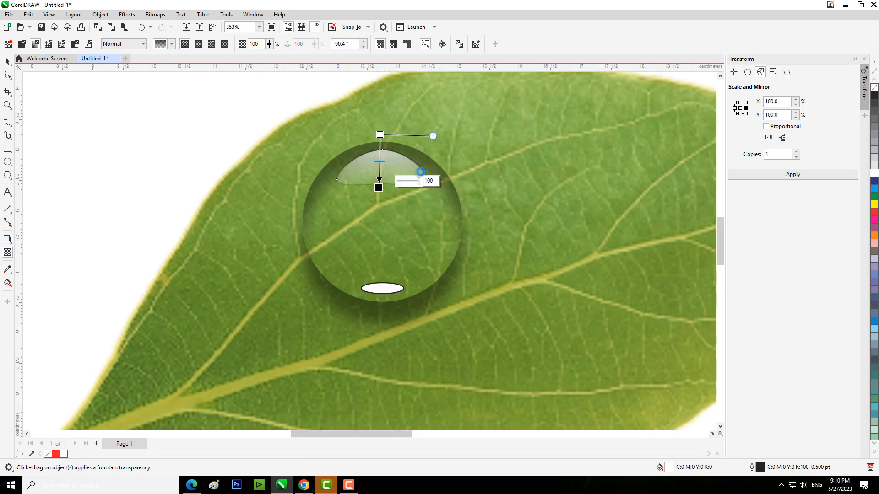
{"action": "left_click_drag", "start_coordinate": [380, 134], "coordinate": [377, 126]}
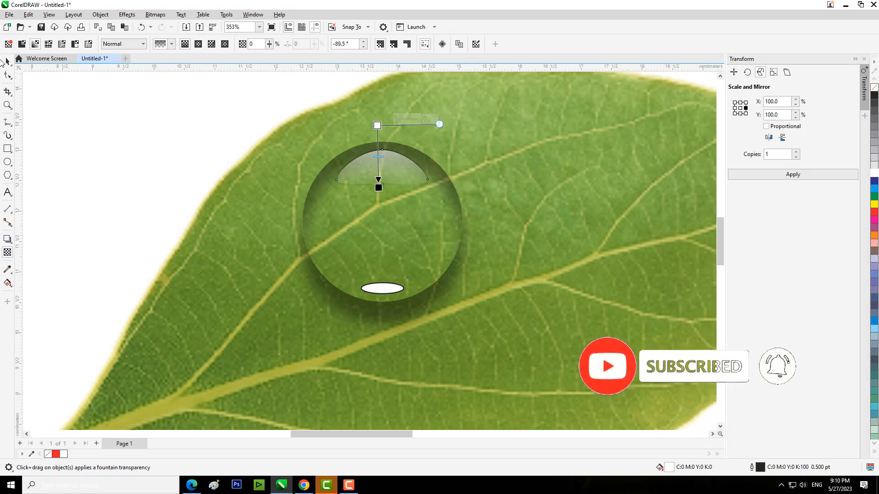
{"action": "left_click", "coordinate": [8, 61]}
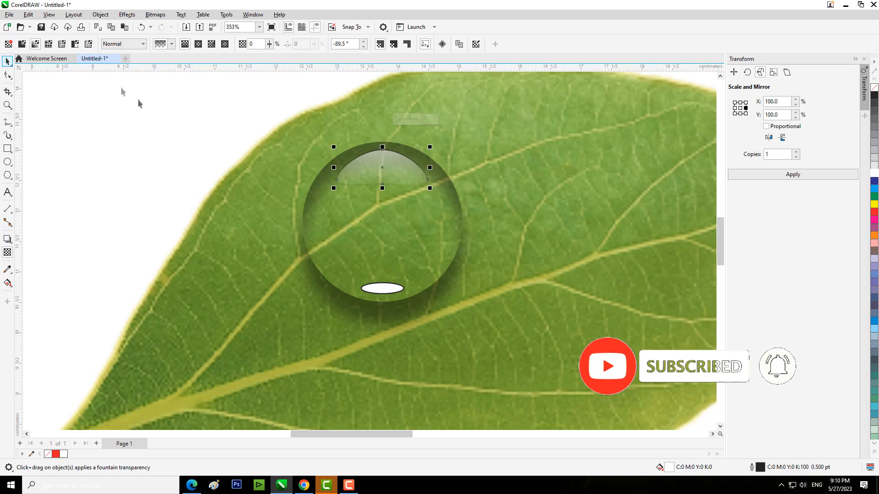
Give the bottom ellipse a uniform transparency of 50, and remove the outlines from it and the dome highlight
{"action": "left_click", "coordinate": [382, 289]}
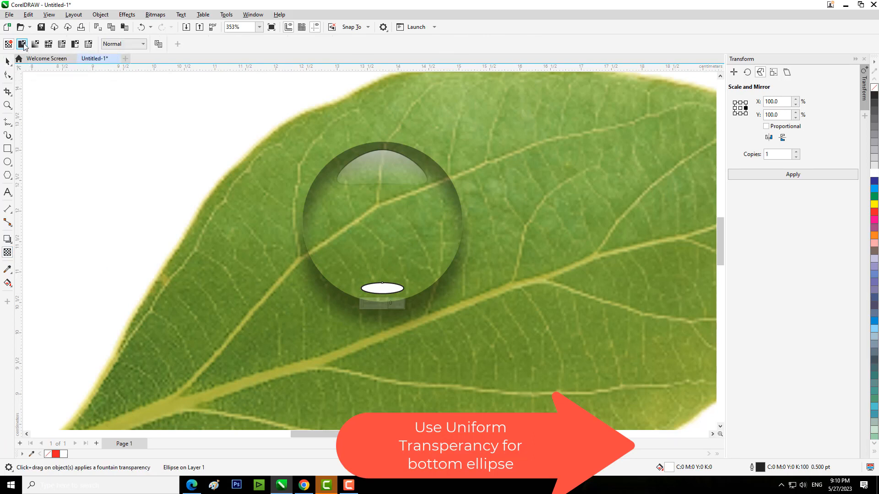
{"action": "left_click", "coordinate": [23, 45]}
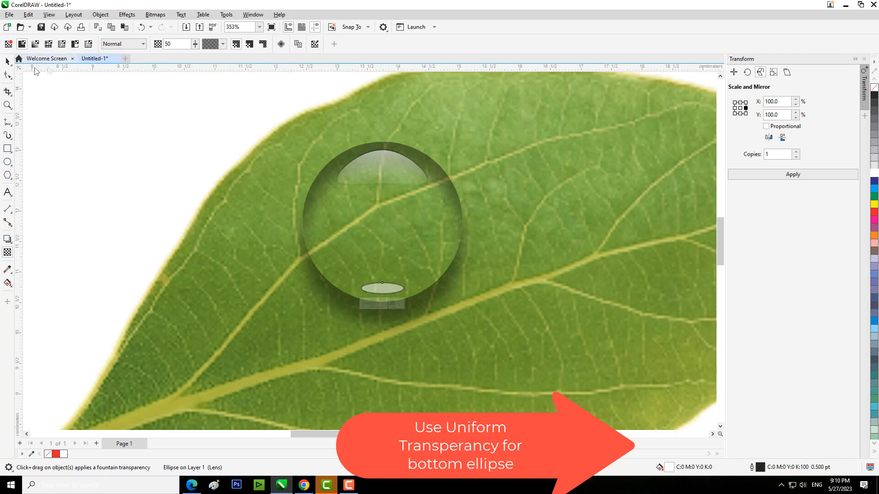
{"action": "left_click", "coordinate": [392, 160]}
{"action": "key", "text": "space"}
{"action": "left_click", "coordinate": [393, 291]}
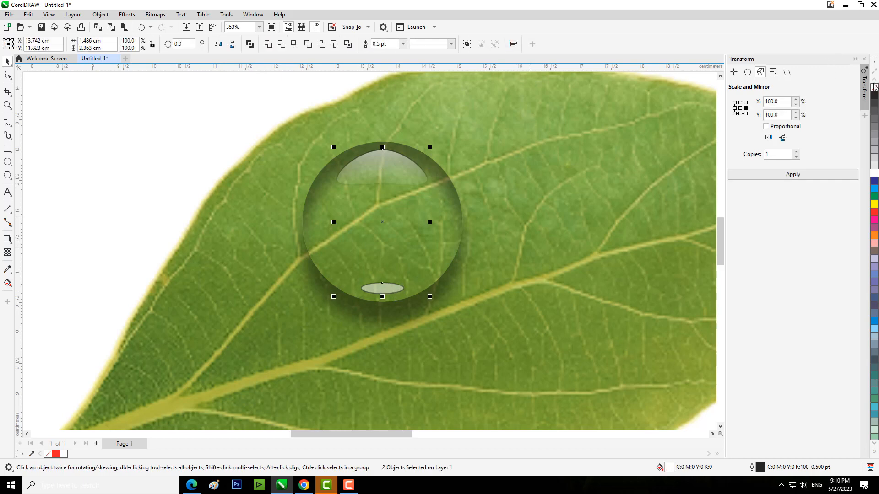
{"action": "right_click", "coordinate": [874, 86]}
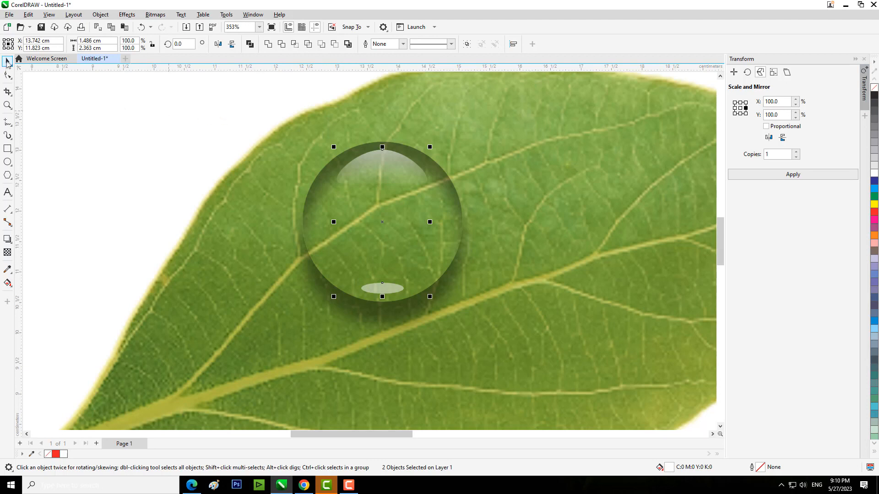
{"action": "left_click", "coordinate": [127, 96]}
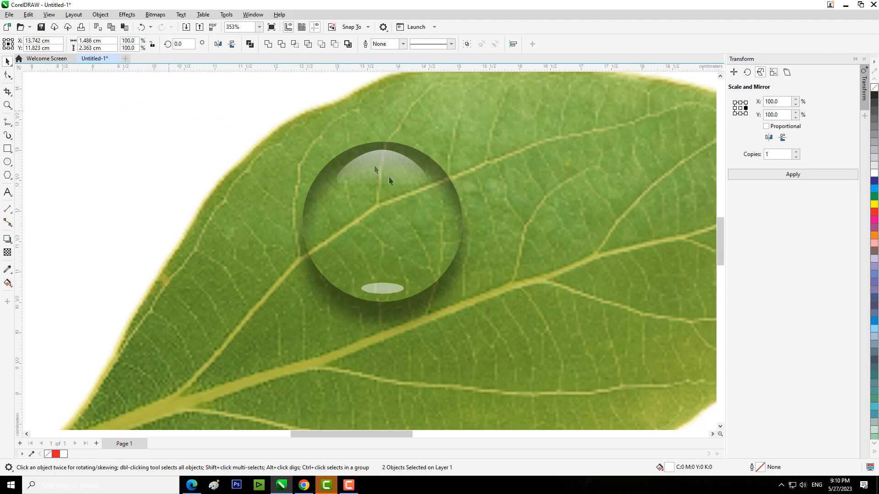
Draw a white circle without outline, about 0.32 × 0.31 cm, at the lower-left edge of the dome highlight
{"action": "left_click", "coordinate": [8, 162]}
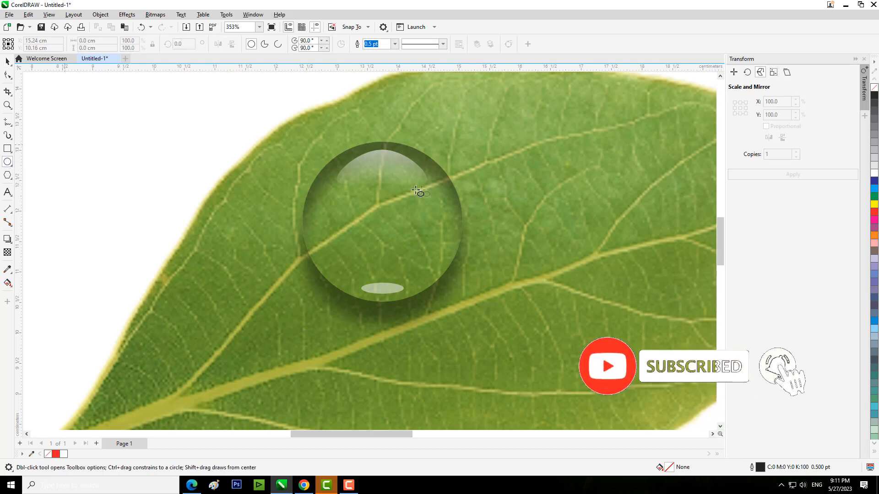
{"action": "left_click_drag", "start_coordinate": [337, 186], "coordinate": [357, 205]}
{"action": "key", "text": "space"}
{"action": "left_click_drag", "start_coordinate": [355, 195], "coordinate": [363, 187]}
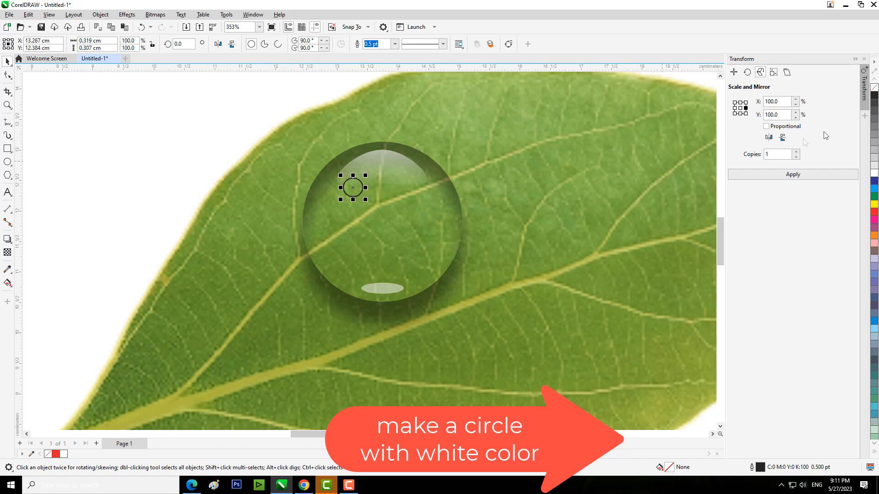
{"action": "left_click", "coordinate": [874, 174]}
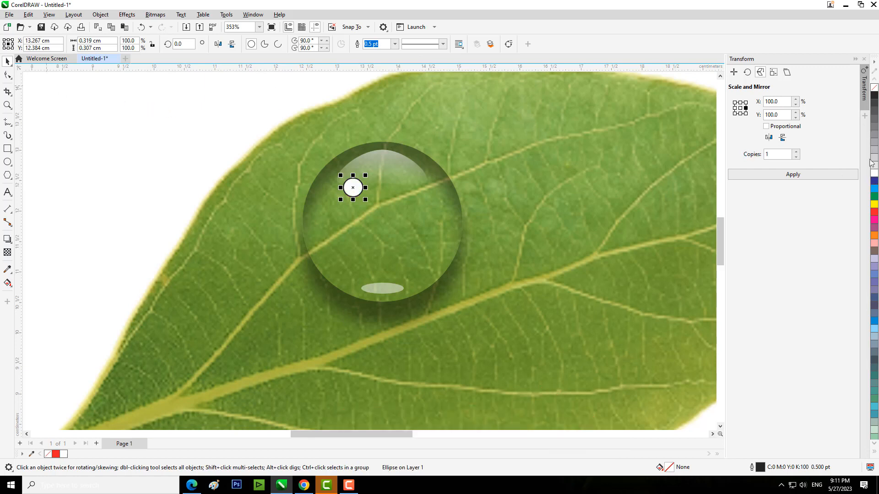
{"action": "right_click", "coordinate": [876, 90]}
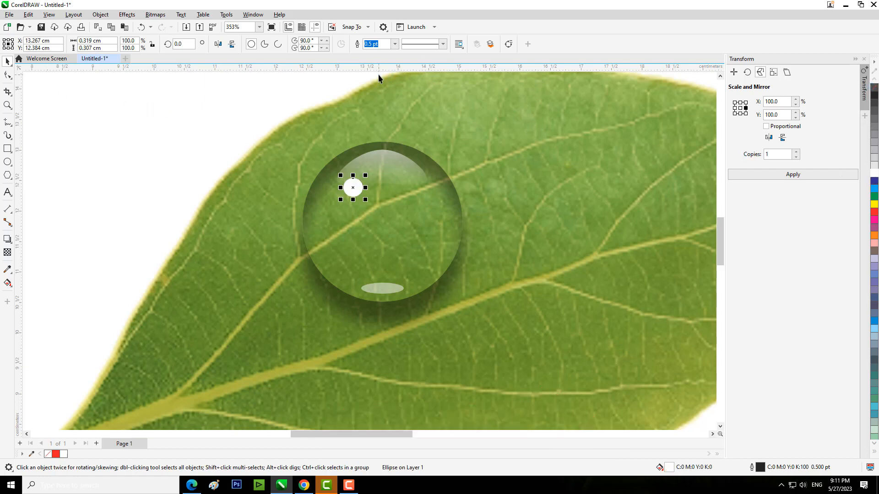
Apply a Gaussian blur with a radius of 5.5 pixels to the small white circle
{"action": "left_click", "coordinate": [126, 15]}
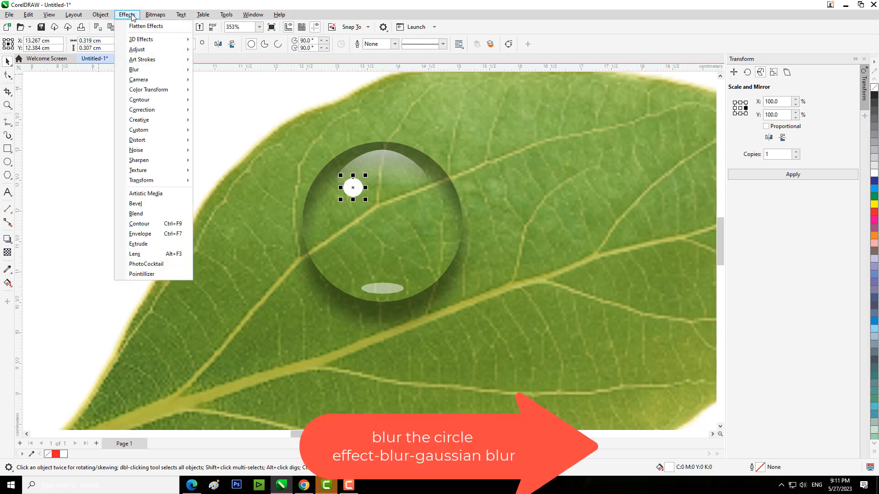
{"action": "mouse_move", "coordinate": [154, 70]}
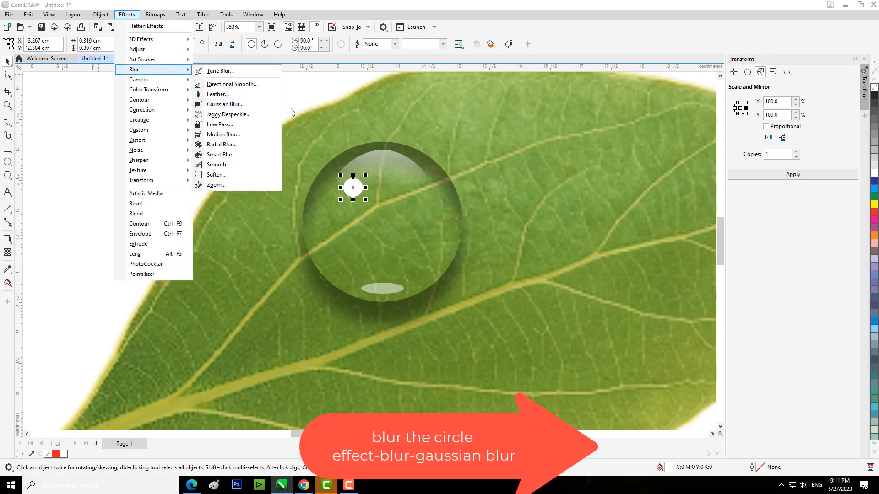
{"action": "left_click", "coordinate": [255, 105]}
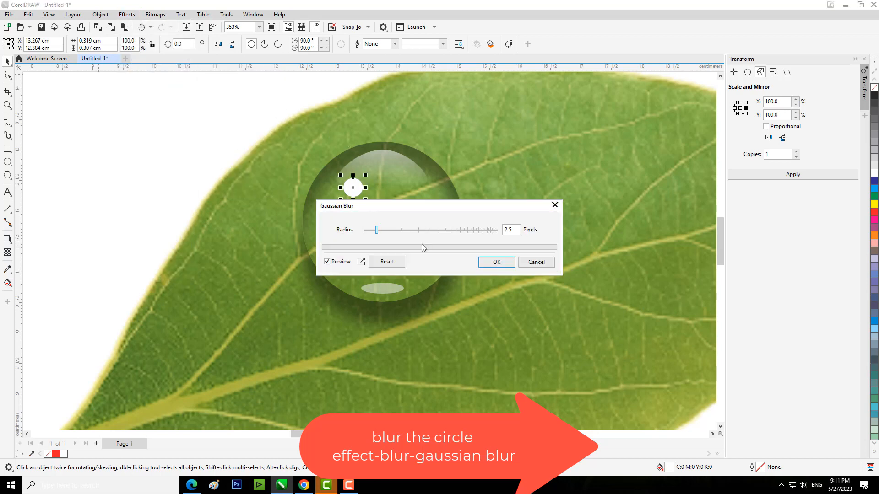
{"action": "left_click_drag", "start_coordinate": [440, 207], "coordinate": [553, 238]}
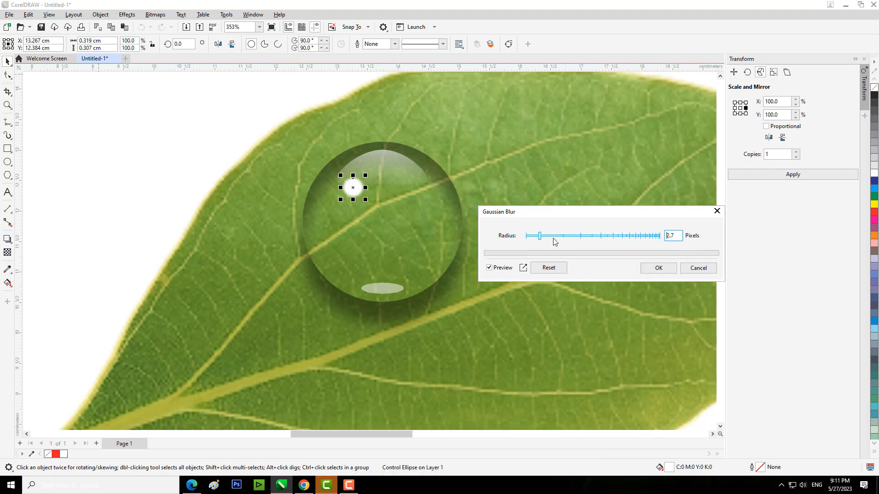
{"action": "left_click_drag", "start_coordinate": [541, 237], "coordinate": [551, 239]}
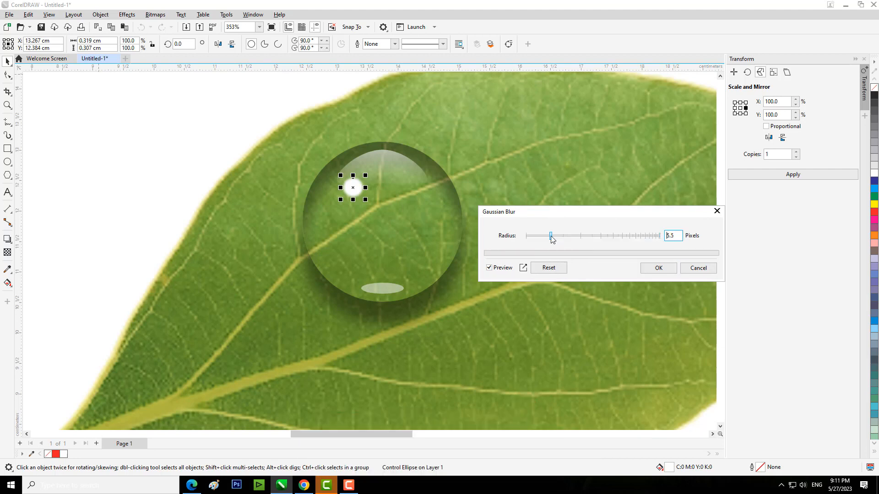
{"action": "left_click", "coordinate": [654, 270]}
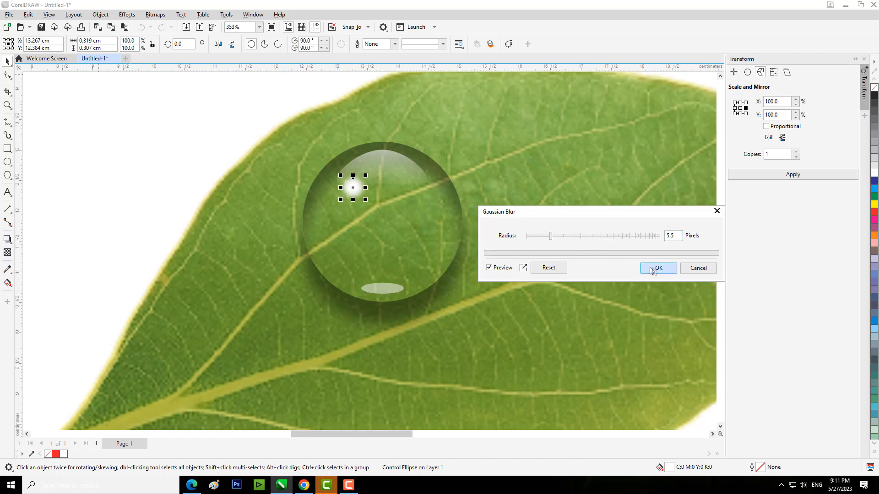
Select the dome highlight and the bottom ellipse, and apply a Gaussian blur with a radius of 2.5 pixels to both
{"action": "left_click", "coordinate": [400, 160]}
{"action": "left_click", "coordinate": [389, 291], "text": "shift"}
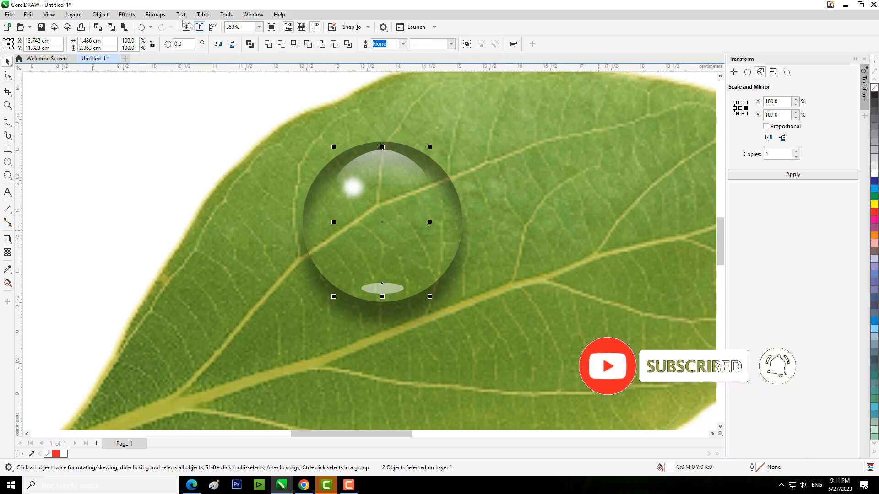
{"action": "left_click", "coordinate": [127, 14]}
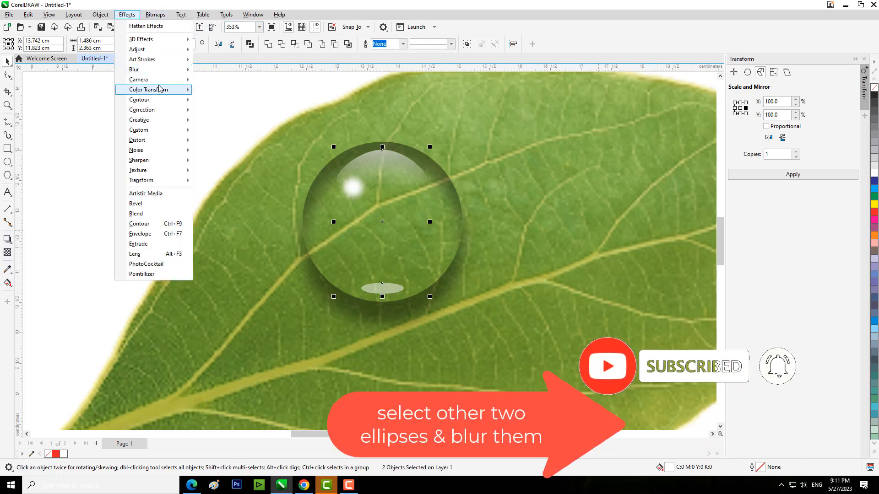
{"action": "mouse_move", "coordinate": [182, 71]}
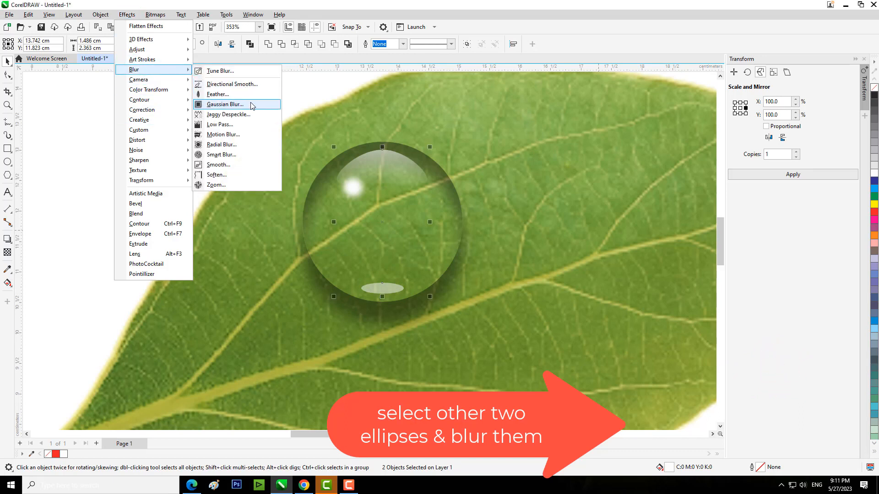
{"action": "left_click", "coordinate": [251, 105]}
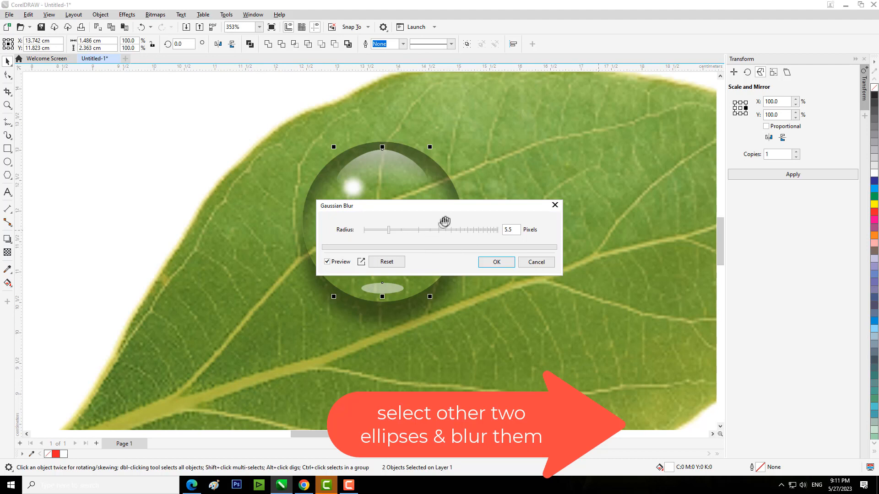
{"action": "left_click_drag", "start_coordinate": [455, 207], "coordinate": [639, 194]}
{"action": "left_click_drag", "start_coordinate": [571, 219], "coordinate": [563, 222]}
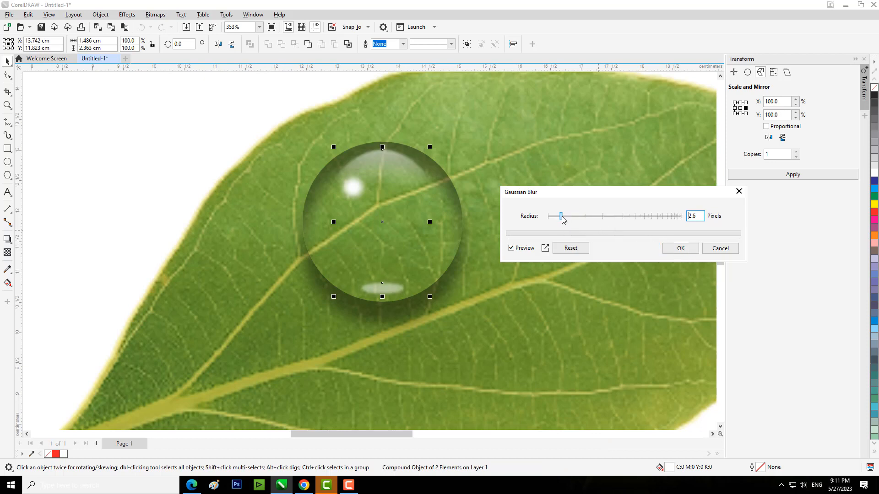
{"action": "left_click", "coordinate": [671, 244]}
{"action": "left_click", "coordinate": [681, 249]}
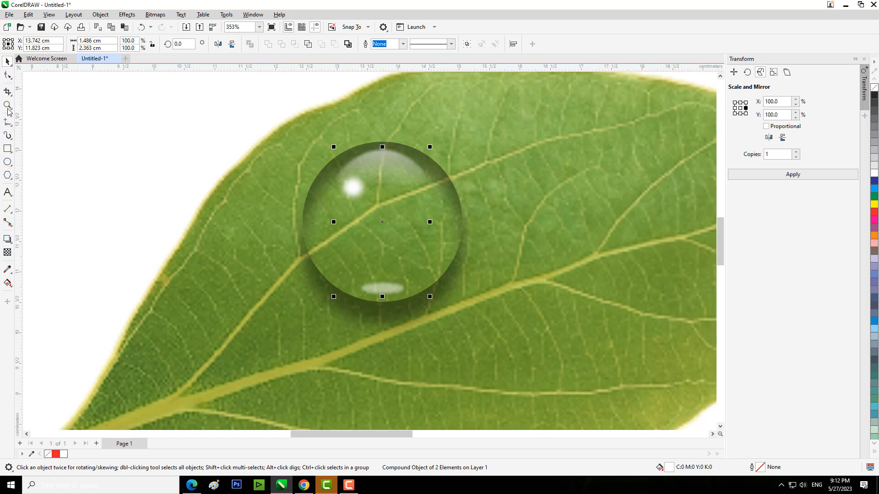
Convert all the droplet objects together to a 300 dpi RGB Color (24-bit) bitmap with anti-aliasing and a transparent background
{"action": "key", "text": "z"}
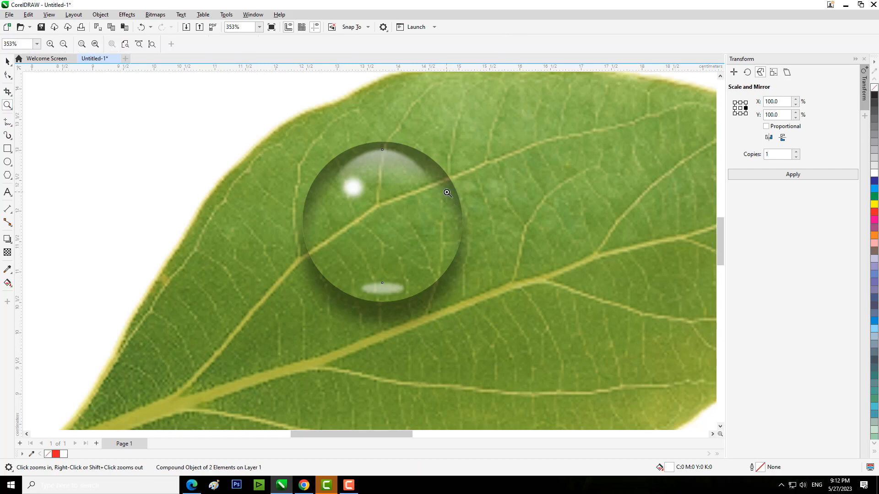
{"action": "right_click", "coordinate": [448, 192]}
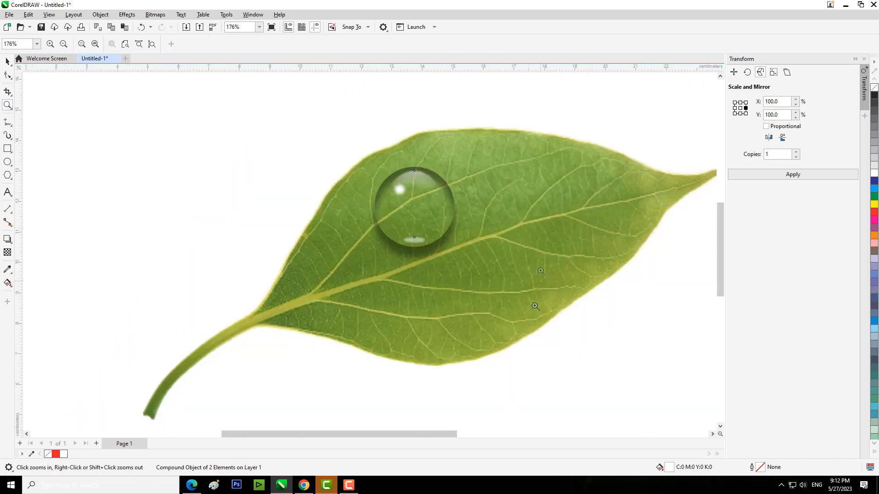
{"action": "left_click_drag", "start_coordinate": [437, 433], "coordinate": [485, 433]}
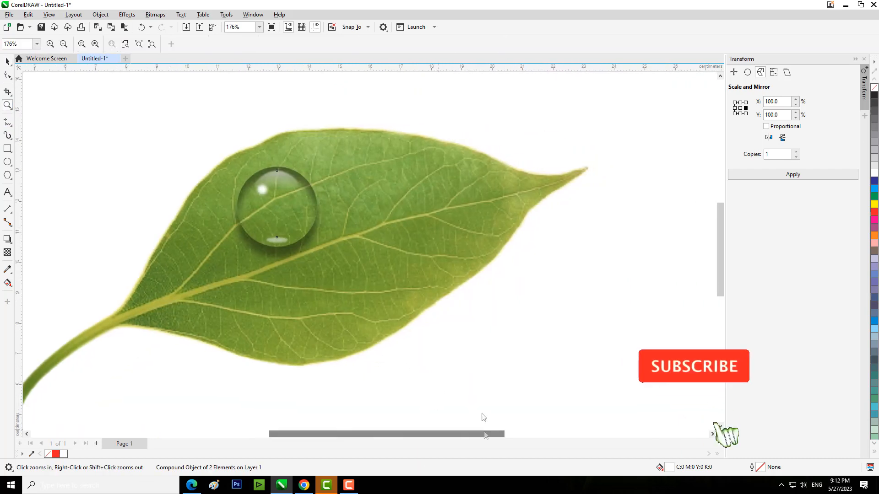
{"action": "left_click", "coordinate": [8, 61]}
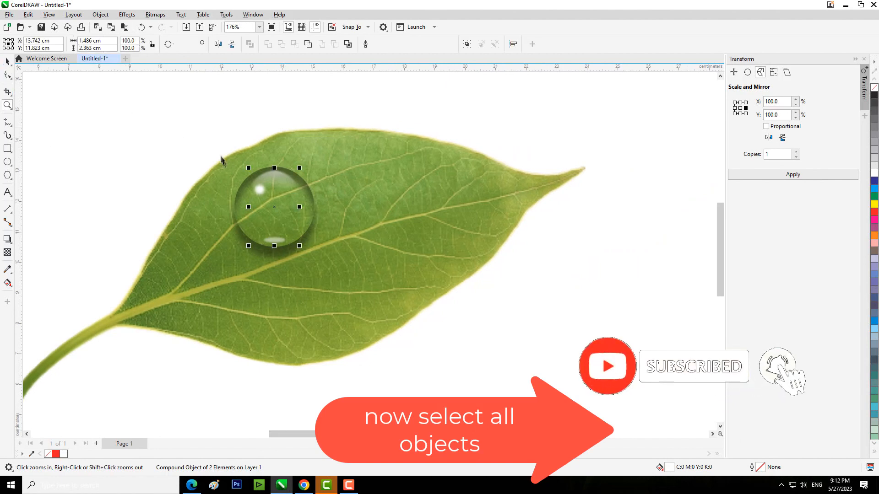
{"action": "key", "text": "ctrl+a"}
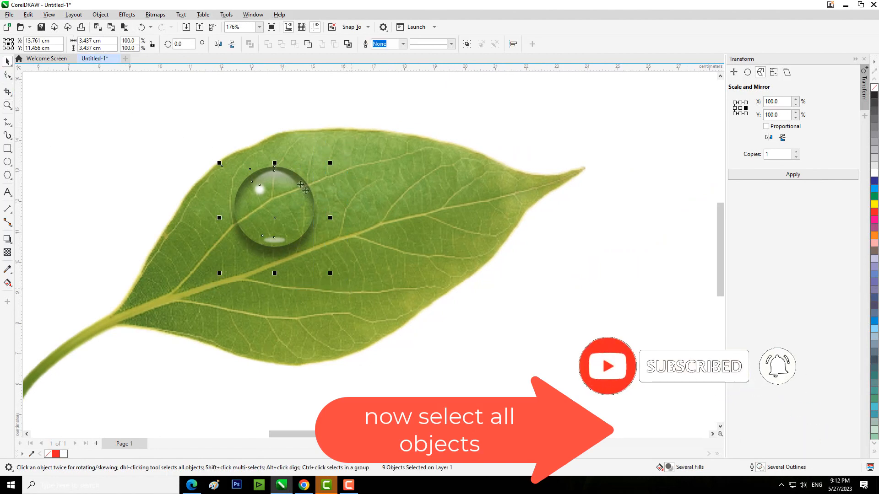
{"action": "left_click", "coordinate": [155, 14]}
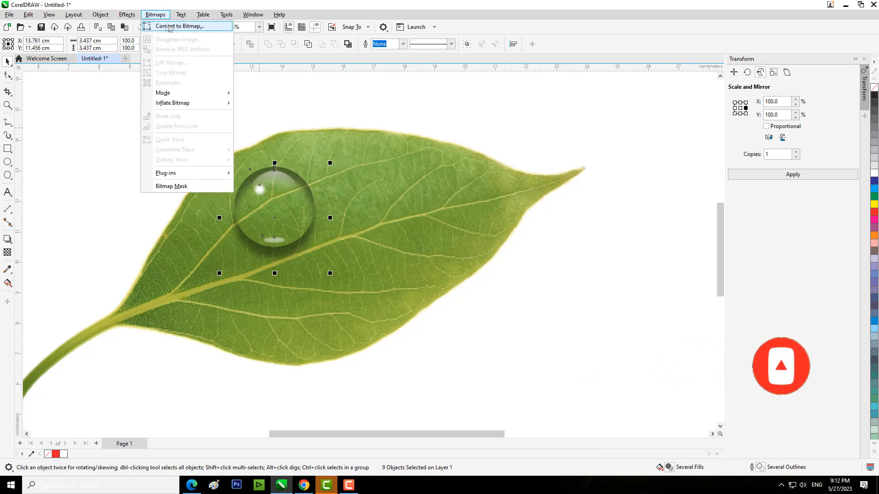
{"action": "left_click", "coordinate": [170, 26]}
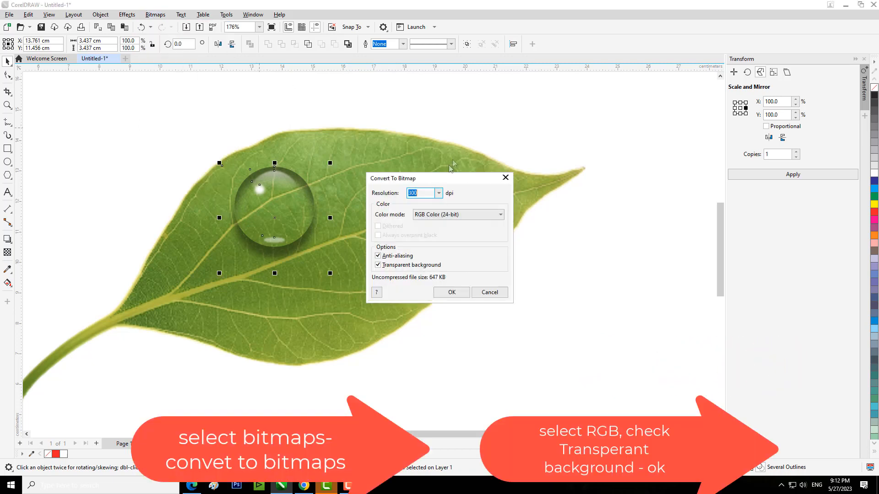
{"action": "left_click", "coordinate": [478, 215]}
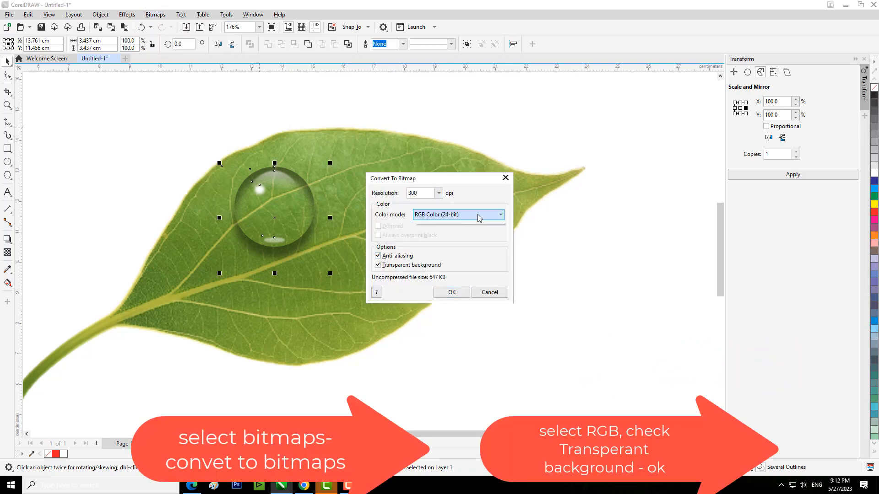
{"action": "left_click", "coordinate": [448, 251]}
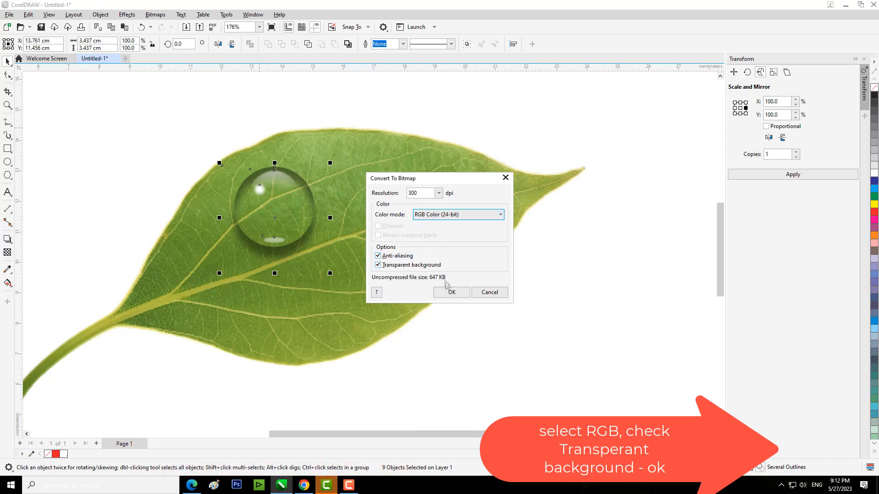
{"action": "left_click", "coordinate": [378, 265]}
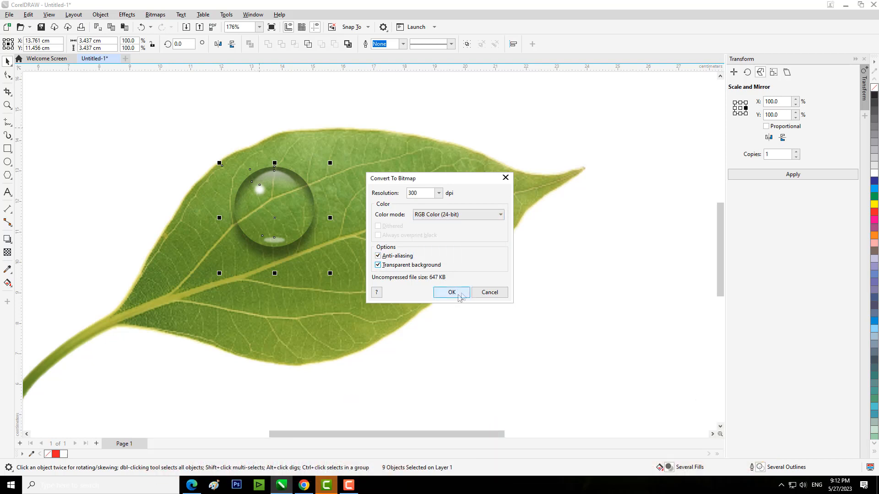
{"action": "left_click", "coordinate": [451, 292]}
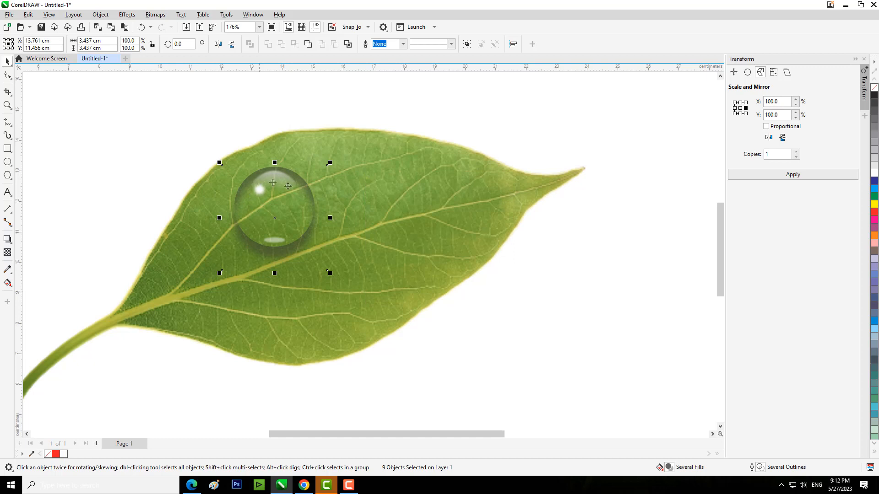
Copy the droplet toward the leaf tip, scale the copy to about 69.5%, and duplicate it onto the lower half of the leaf
{"action": "left_click_drag", "start_coordinate": [292, 189], "coordinate": [437, 180]}
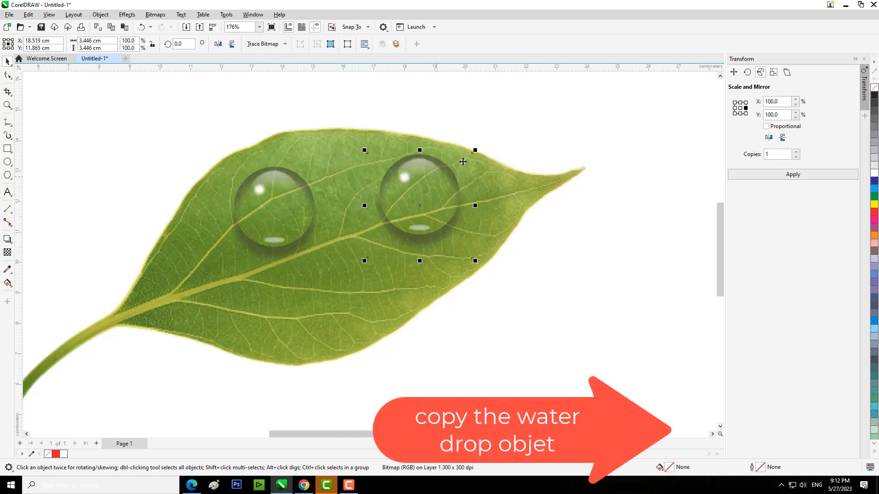
{"action": "left_click_drag", "start_coordinate": [475, 150], "coordinate": [314, 298]}
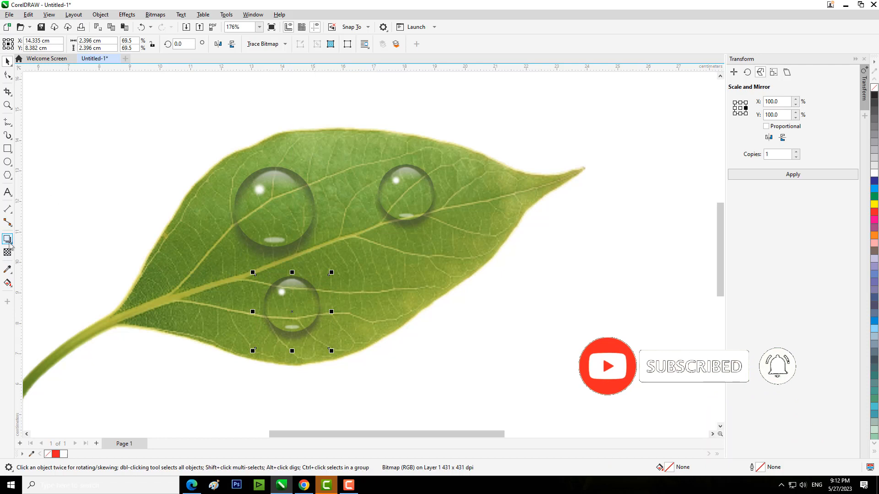
Reshape the lower droplet with the Envelope tool, pulling its top node up, right node outward and bottom node inward into an irregular drop
{"action": "left_click", "coordinate": [11, 242]}
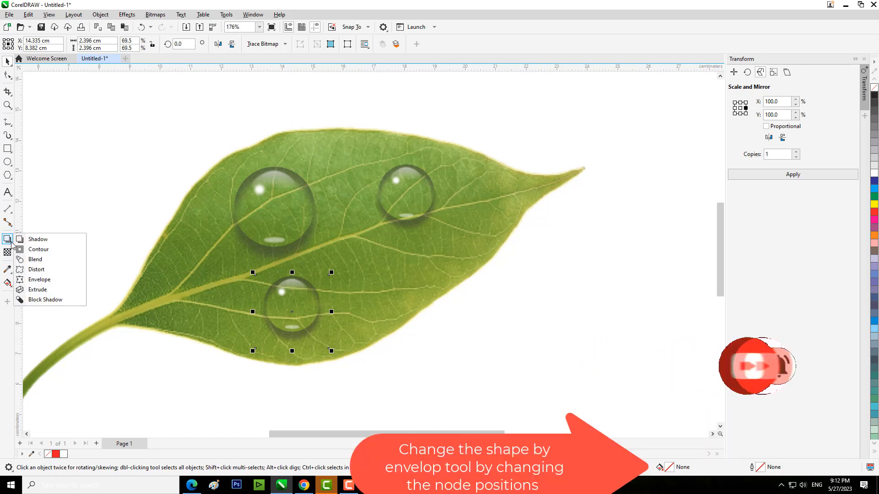
{"action": "left_click", "coordinate": [44, 280]}
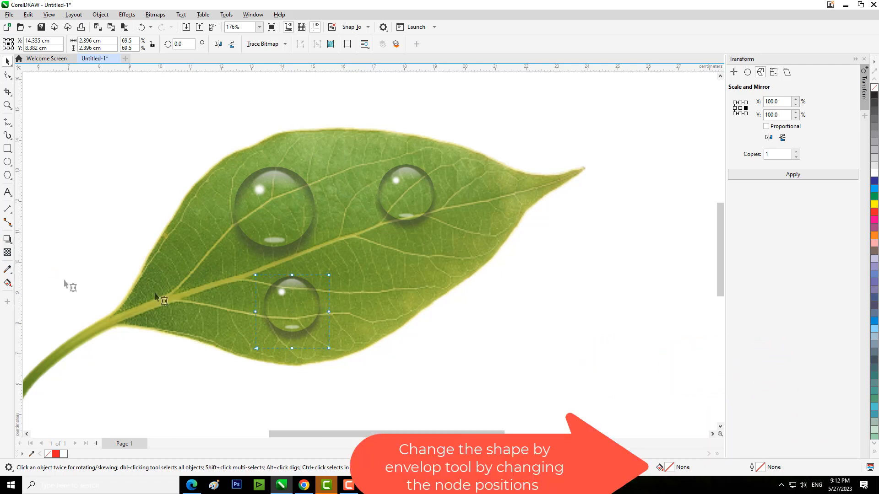
{"action": "left_click_drag", "start_coordinate": [293, 275], "coordinate": [294, 270]}
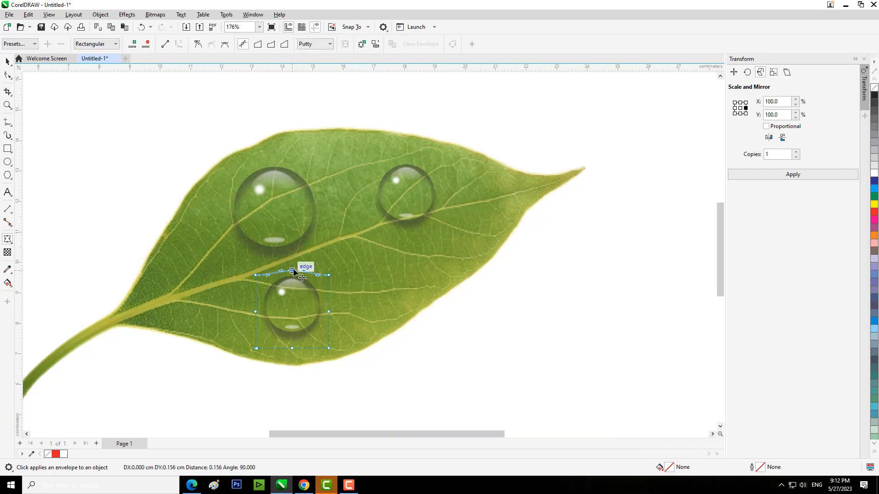
{"action": "left_click_drag", "start_coordinate": [328, 311], "coordinate": [342, 298]}
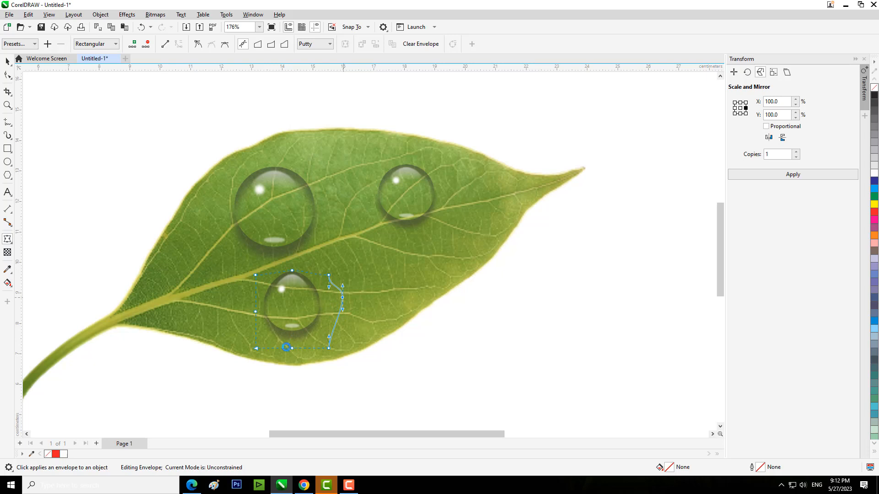
{"action": "left_click_drag", "start_coordinate": [292, 348], "coordinate": [285, 337]}
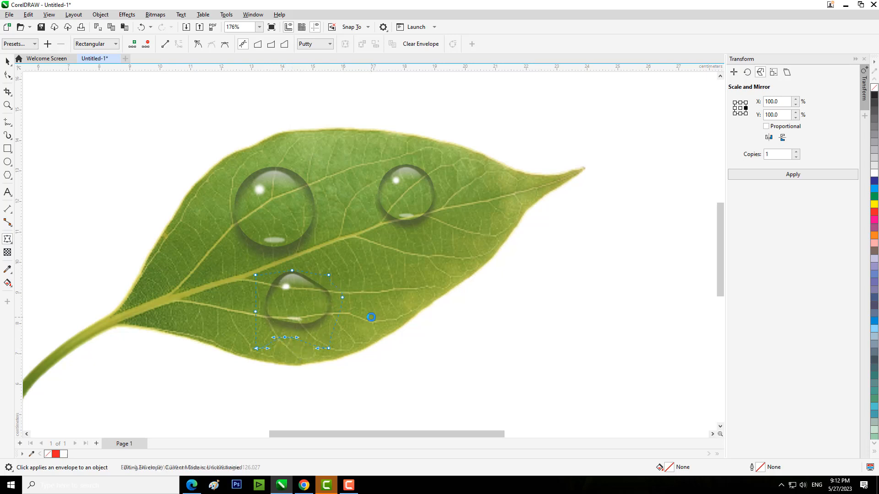
{"action": "left_click", "coordinate": [7, 63]}
Widen and flatten the droplet near the leaf tip with the Envelope tool, moving its top node down and right node outward
{"action": "left_click", "coordinate": [408, 188]}
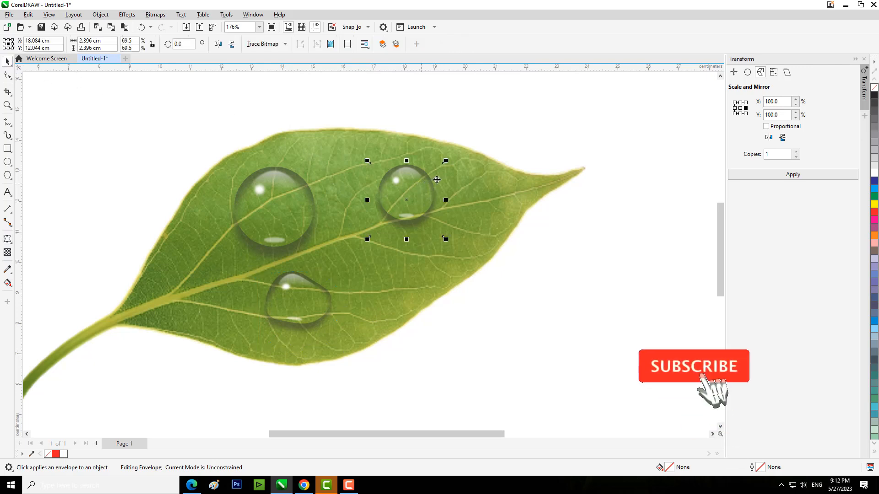
{"action": "left_click", "coordinate": [7, 240]}
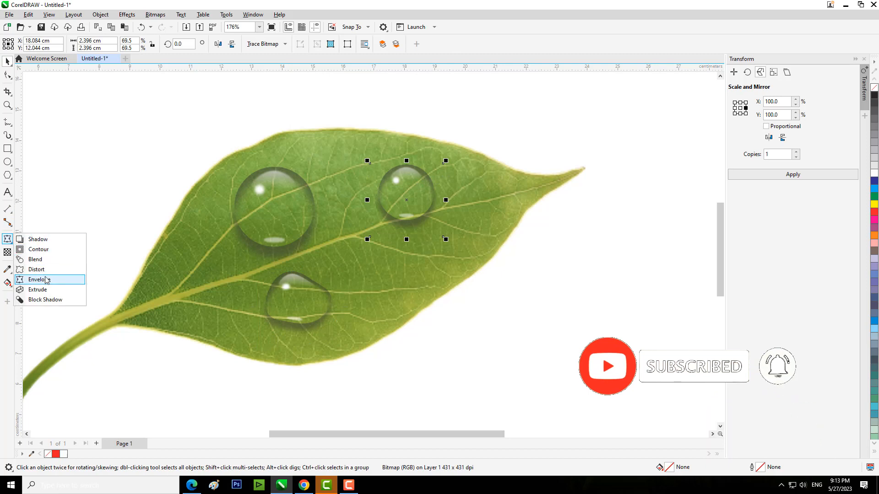
{"action": "left_click", "coordinate": [46, 280]}
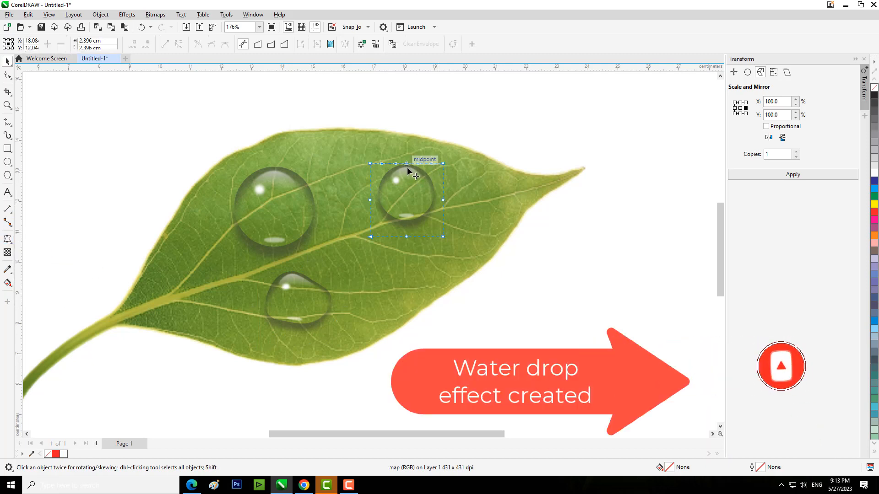
{"action": "left_click_drag", "start_coordinate": [407, 164], "coordinate": [407, 173]}
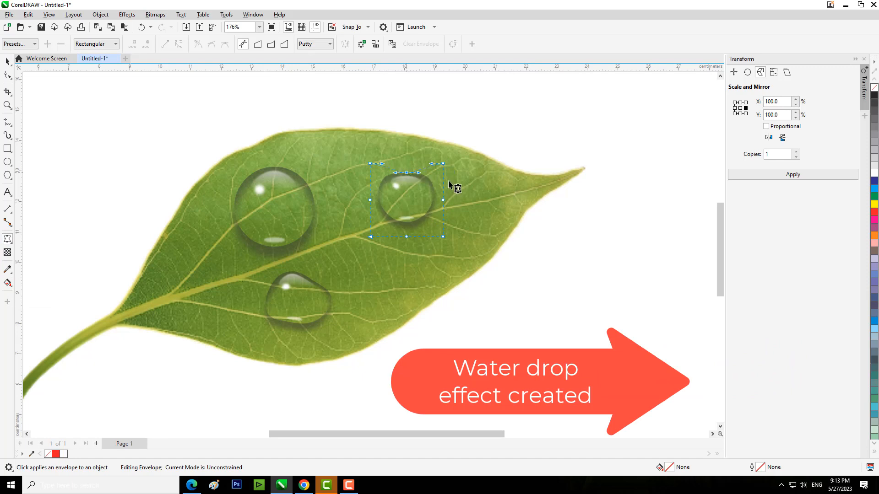
{"action": "left_click_drag", "start_coordinate": [441, 201], "coordinate": [453, 200]}
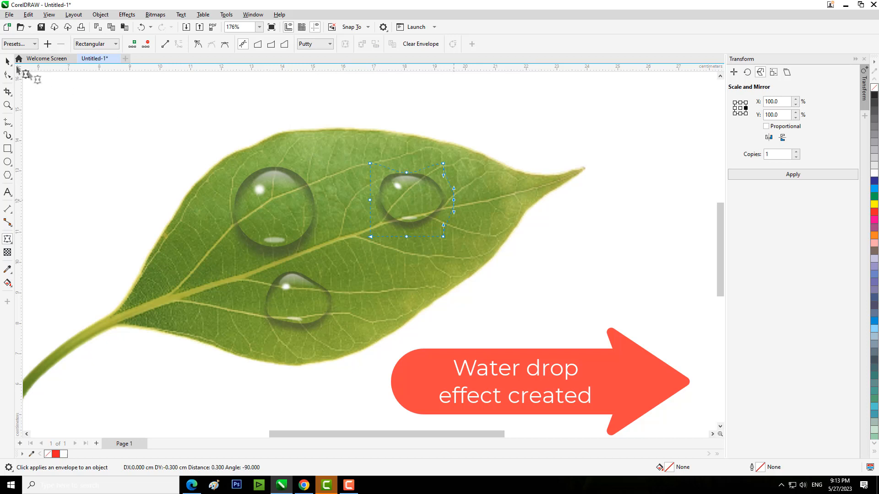
{"action": "left_click", "coordinate": [8, 62]}
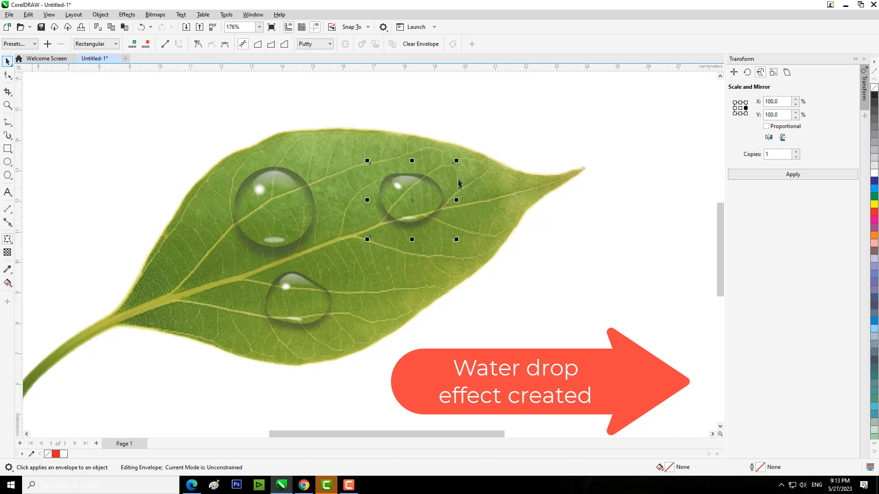
Copy the flattened droplet, scale the copy down to about 42.8%, and place it on the midrib between the other droplets
{"action": "left_click_drag", "start_coordinate": [421, 188], "coordinate": [407, 262]}
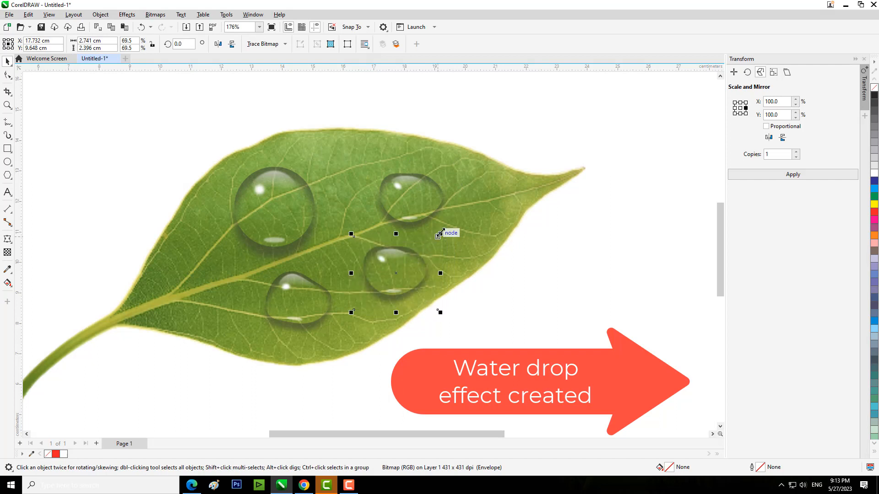
{"action": "left_click_drag", "start_coordinate": [438, 234], "coordinate": [413, 260]}
{"action": "left_click_drag", "start_coordinate": [380, 285], "coordinate": [349, 235]}
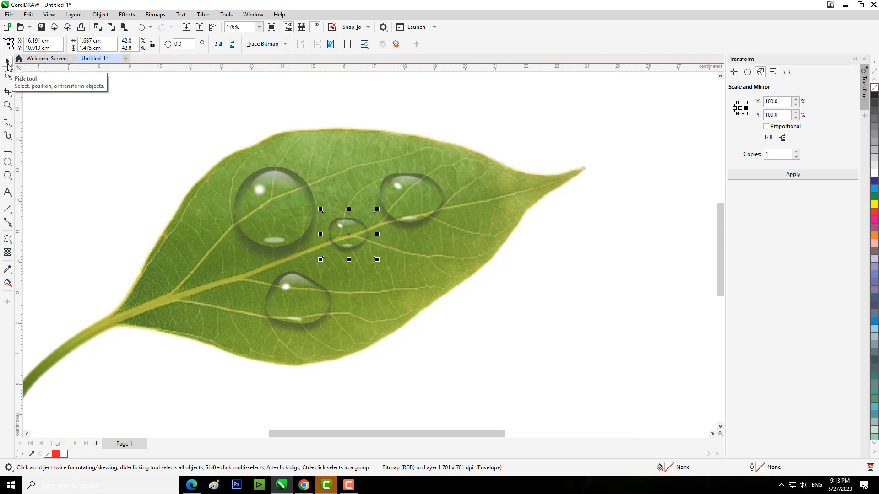
{"action": "left_click", "coordinate": [84, 110]}
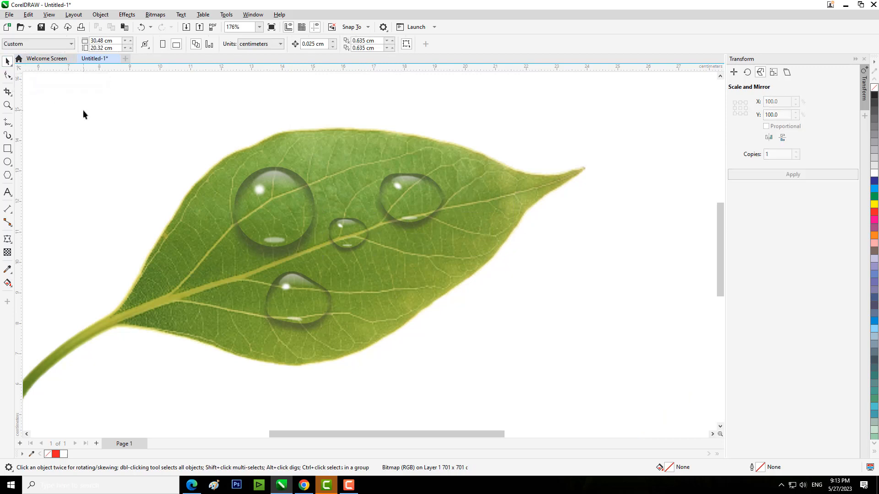